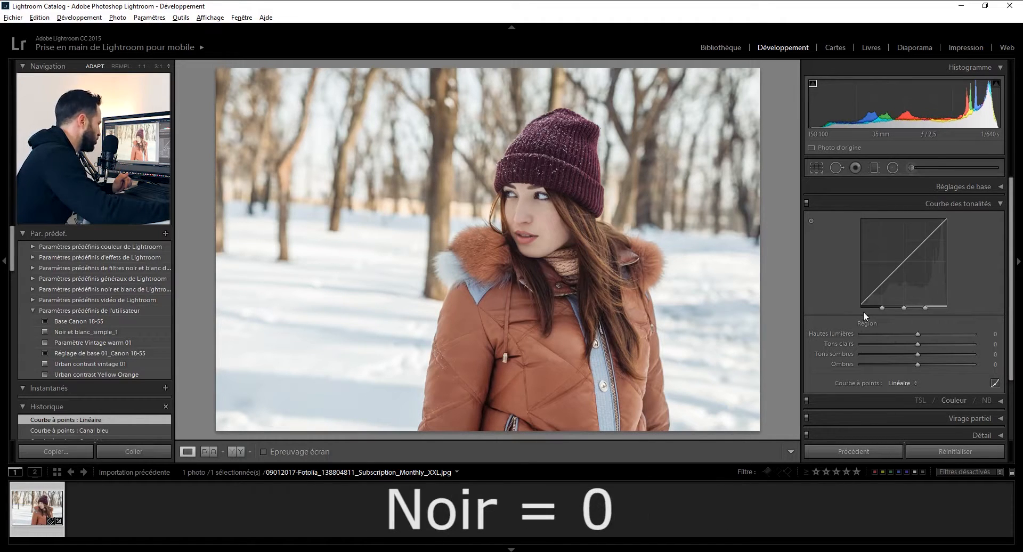
Step: Switch to point curve editing and try raising and lowering the RGB curve's midpoint and lifting its black point slightly
{"action": "mouse_move", "coordinate": [903, 308]}
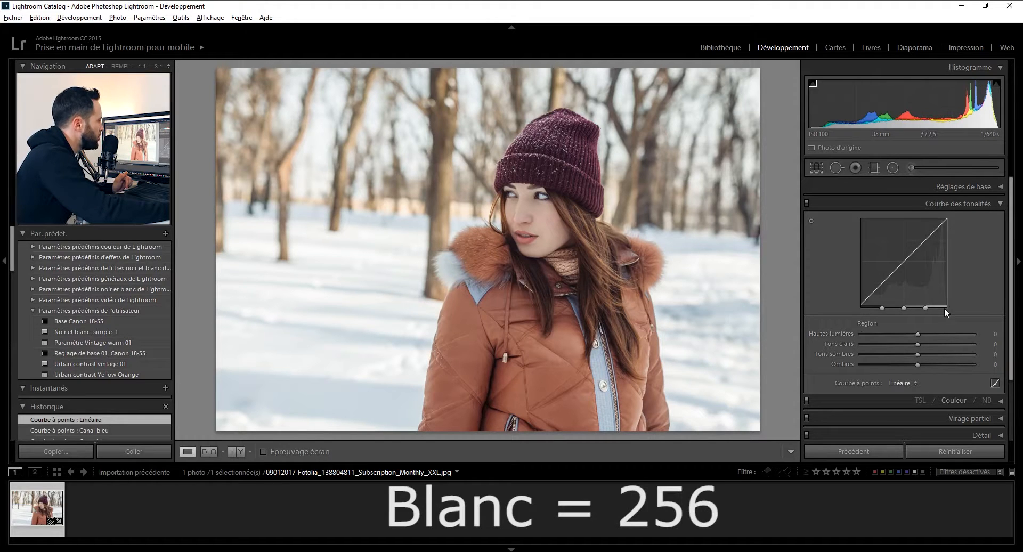
{"action": "mouse_move", "coordinate": [870, 333]}
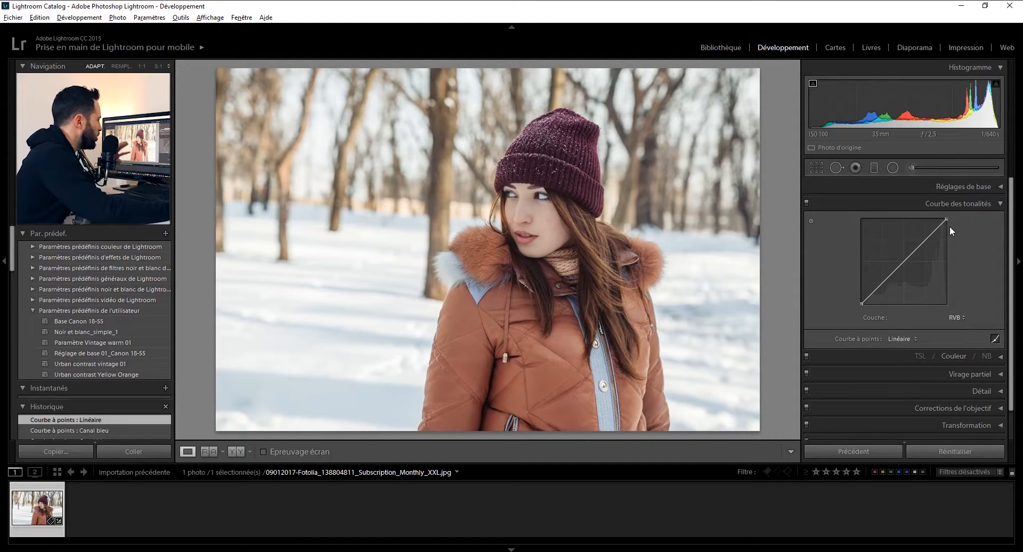
{"action": "left_click", "coordinate": [903, 261]}
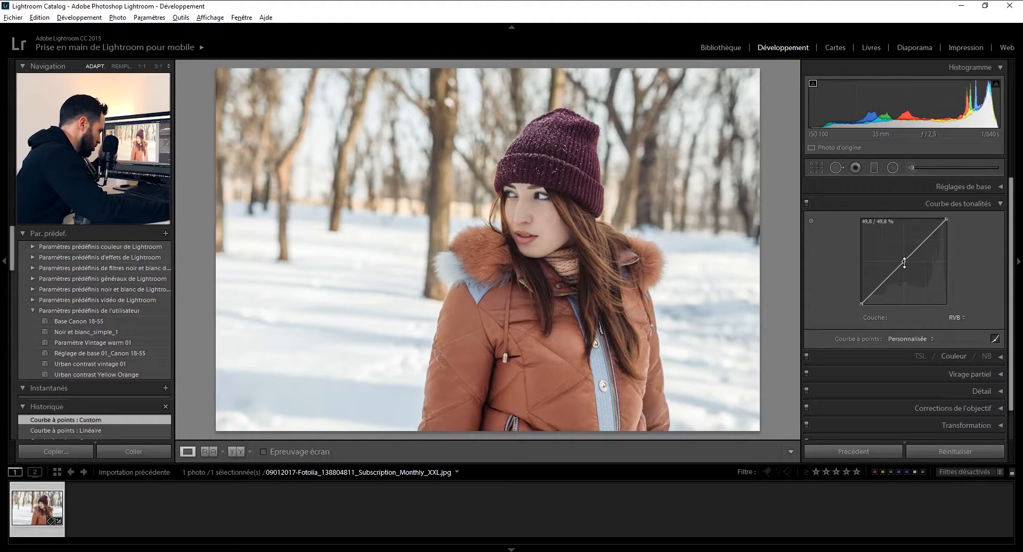
{"action": "left_click_drag", "start_coordinate": [904, 262], "coordinate": [904, 241]}
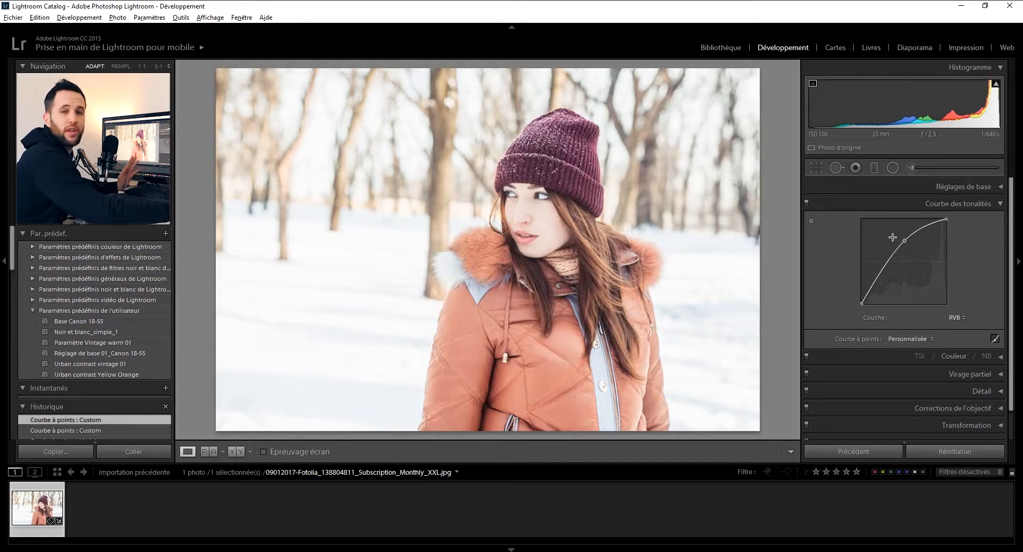
{"action": "left_click_drag", "start_coordinate": [904, 241], "coordinate": [903, 273]}
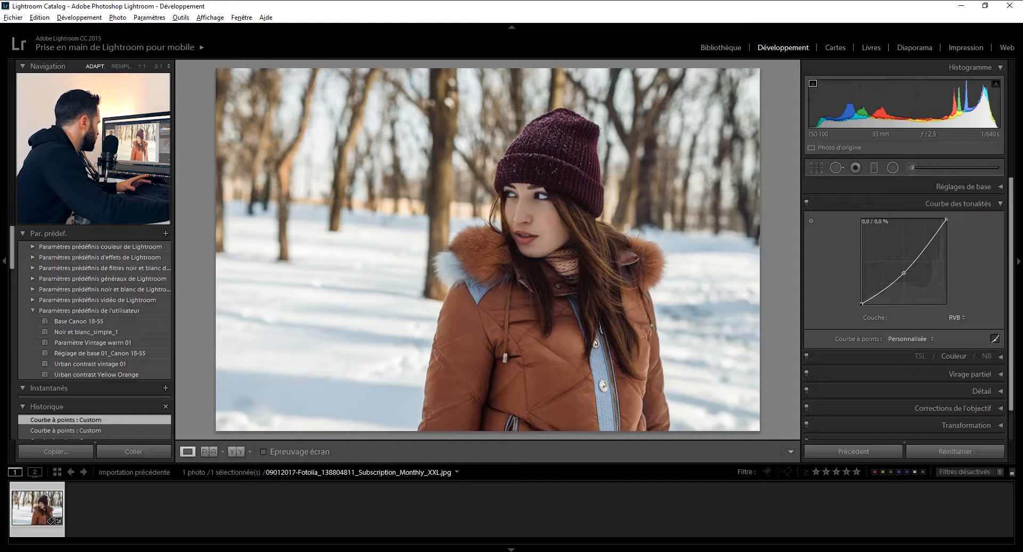
{"action": "mouse_move", "coordinate": [861, 304]}
{"action": "left_mouse_down"}
{"action": "mouse_move", "coordinate": [861, 287]}
{"action": "mouse_move", "coordinate": [861, 299]}
{"action": "left_mouse_up"}
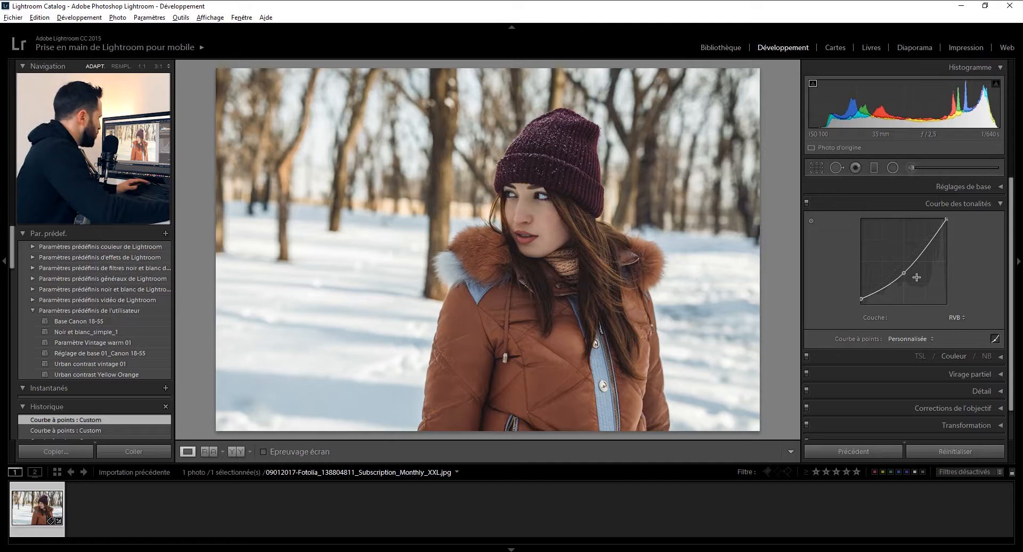
{"action": "mouse_move", "coordinate": [947, 220]}
{"action": "left_mouse_down"}
{"action": "mouse_move", "coordinate": [946, 245]}
{"action": "mouse_move", "coordinate": [945, 219]}
{"action": "mouse_move", "coordinate": [929, 219]}
{"action": "mouse_move", "coordinate": [946, 218]}
{"action": "left_mouse_up"}
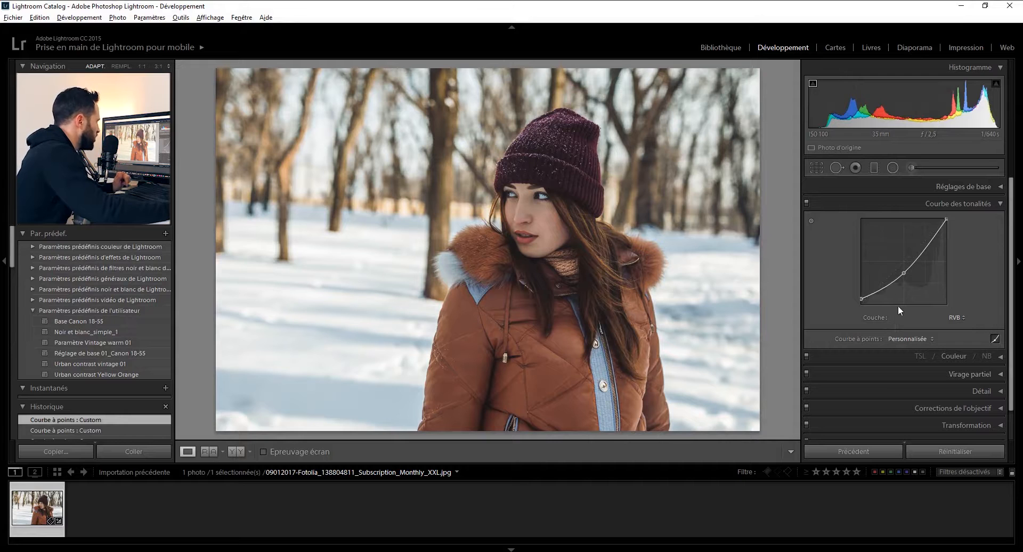
Step: Delete the middle control point of the RGB curve and flatten the curve
{"action": "right_click", "coordinate": [904, 273]}
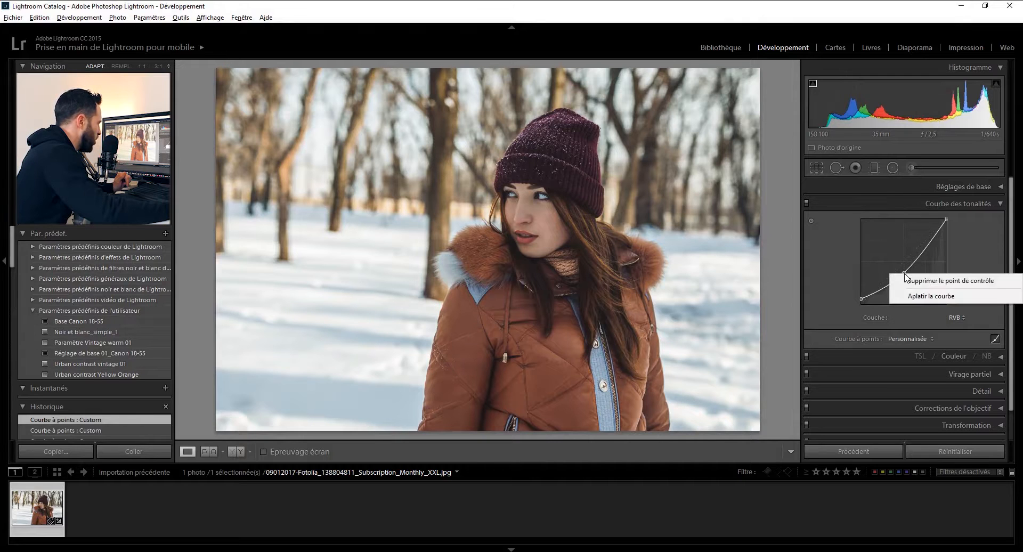
{"action": "left_click", "coordinate": [912, 282]}
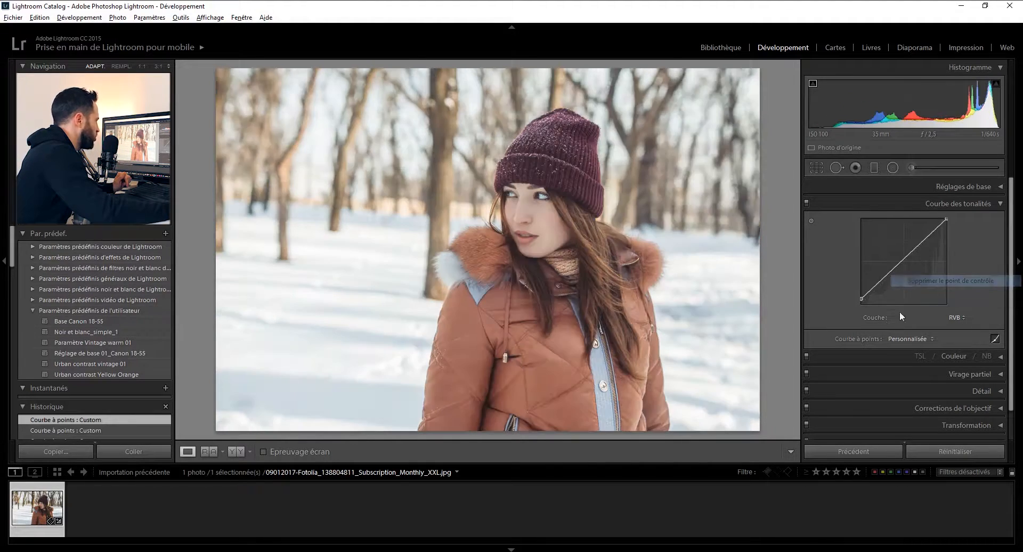
{"action": "right_click", "coordinate": [861, 297]}
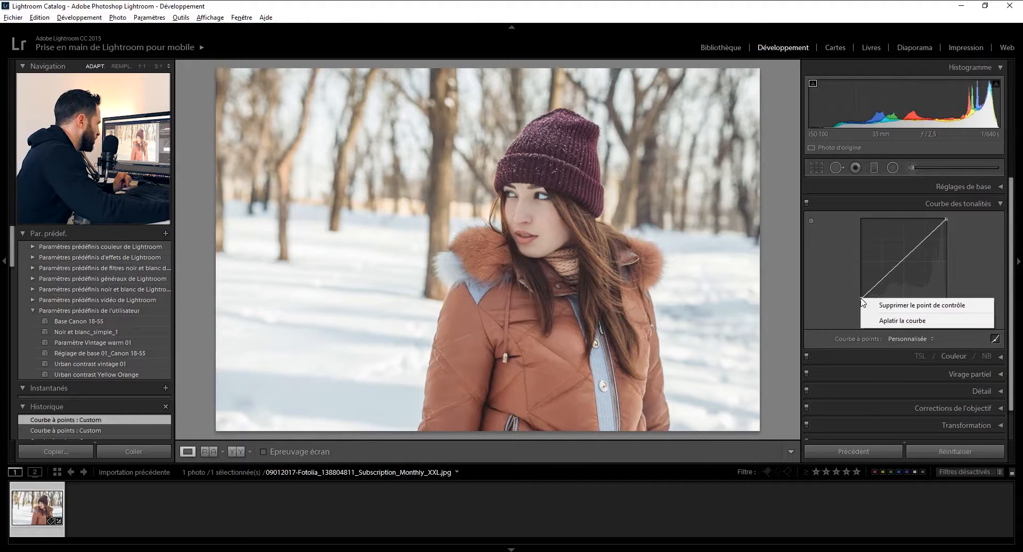
{"action": "left_click", "coordinate": [892, 319]}
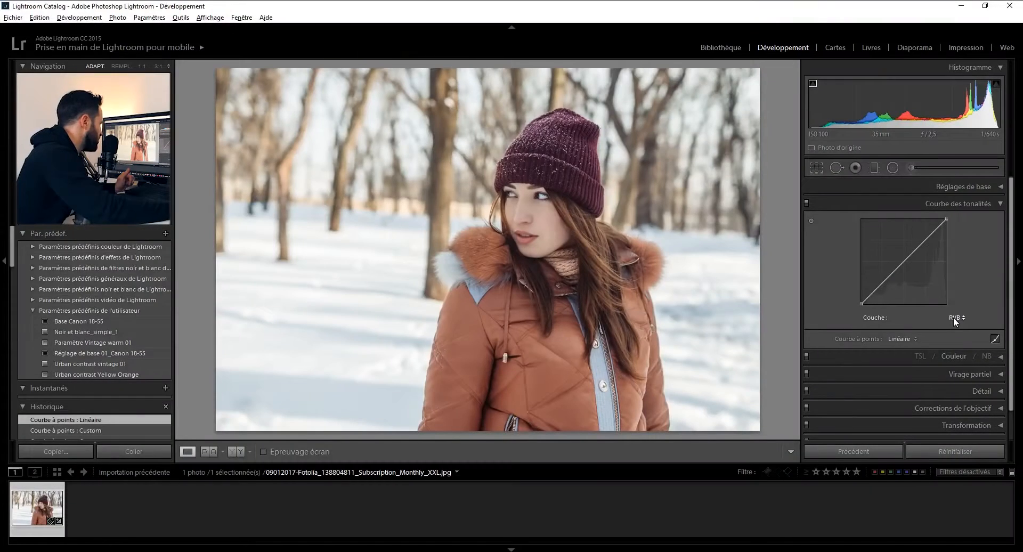
Step: Try shifting the end points and midpoint of the Rouge channel curve, and flatten the curve again
{"action": "left_click", "coordinate": [953, 318]}
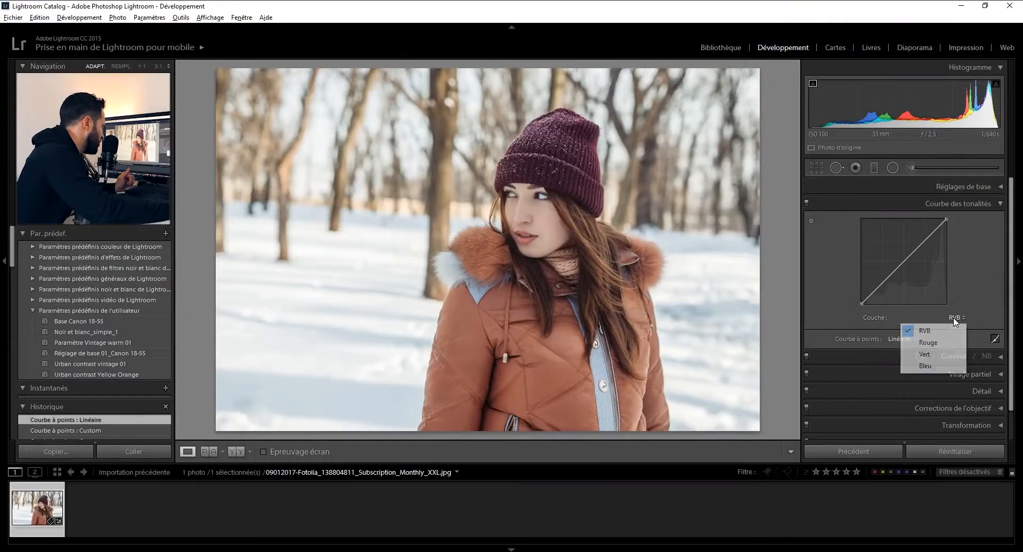
{"action": "left_click", "coordinate": [928, 343]}
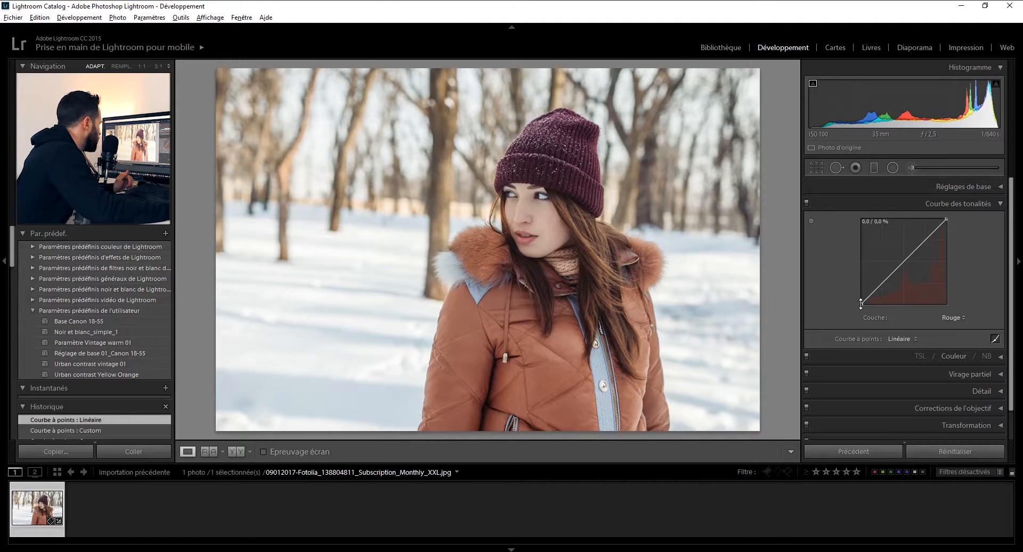
{"action": "left_click_drag", "start_coordinate": [861, 304], "coordinate": [863, 295]}
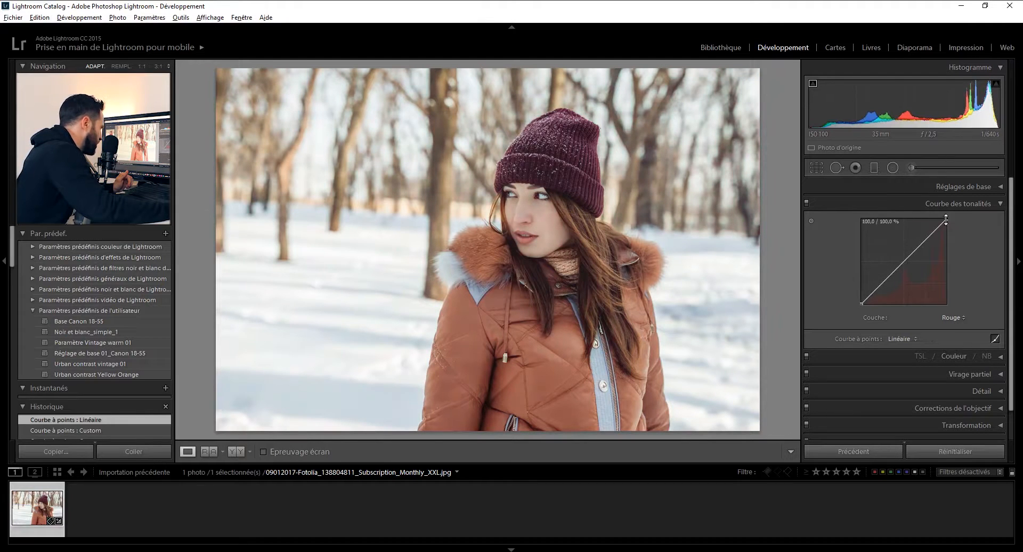
{"action": "mouse_move", "coordinate": [946, 220]}
{"action": "left_mouse_down"}
{"action": "mouse_move", "coordinate": [946, 236]}
{"action": "mouse_move", "coordinate": [946, 218]}
{"action": "mouse_move", "coordinate": [933, 219]}
{"action": "left_mouse_up"}
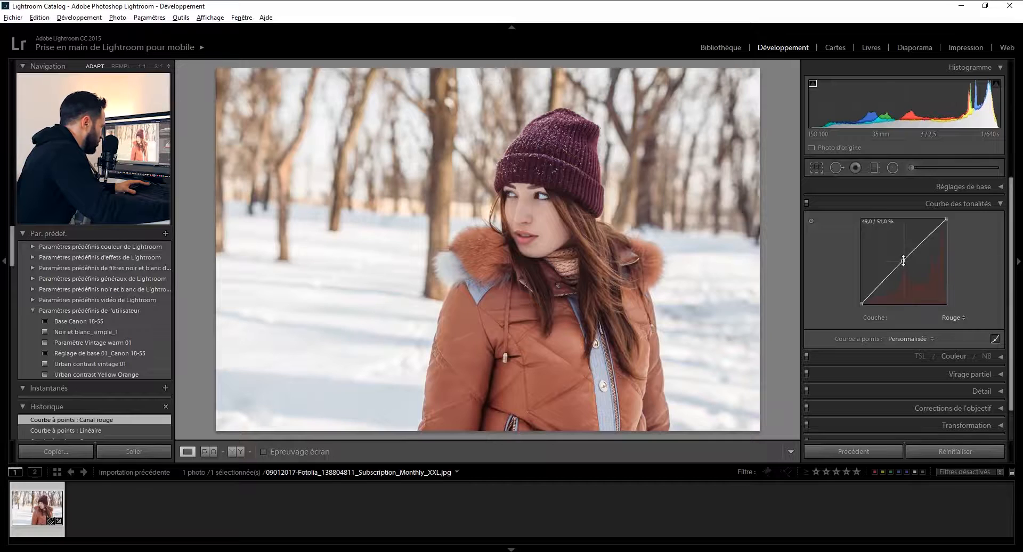
{"action": "right_click", "coordinate": [903, 261]}
{"action": "left_click", "coordinate": [924, 283]}
Step: Select the Vert channel and try moving its curve's black point, white point and midpoint
{"action": "left_click", "coordinate": [951, 317]}
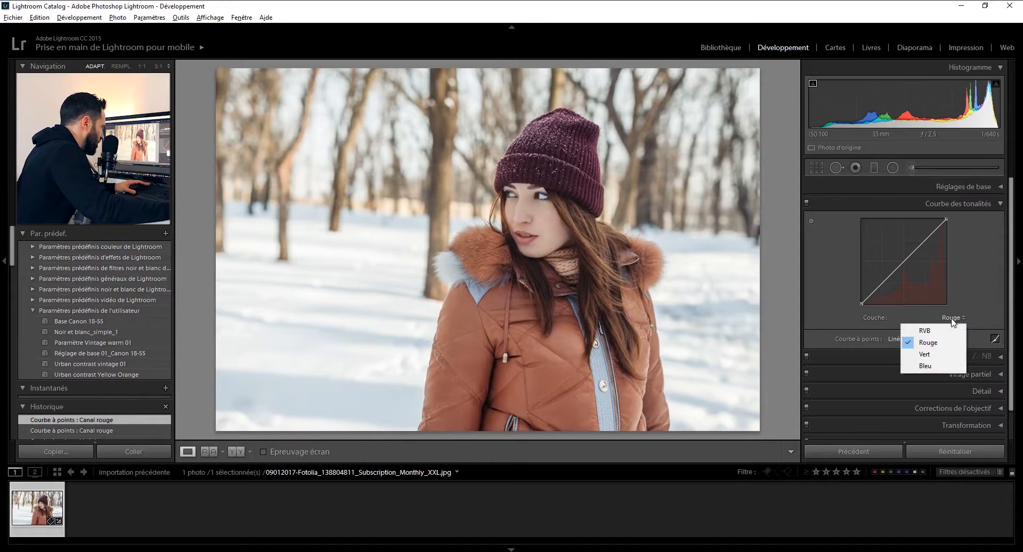
{"action": "left_click", "coordinate": [947, 353]}
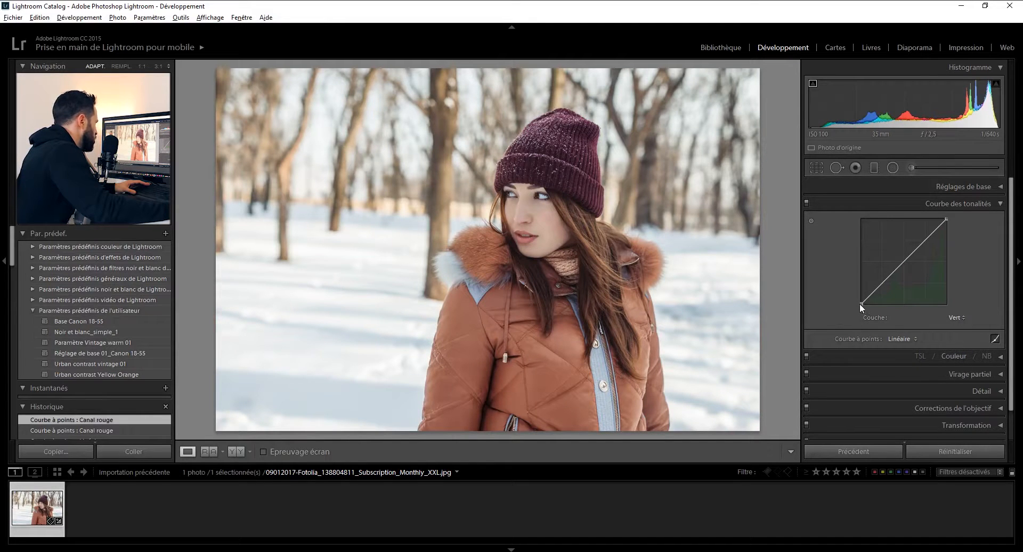
{"action": "mouse_move", "coordinate": [860, 303]}
{"action": "left_mouse_down"}
{"action": "mouse_move", "coordinate": [861, 283]}
{"action": "mouse_move", "coordinate": [861, 304]}
{"action": "left_mouse_up"}
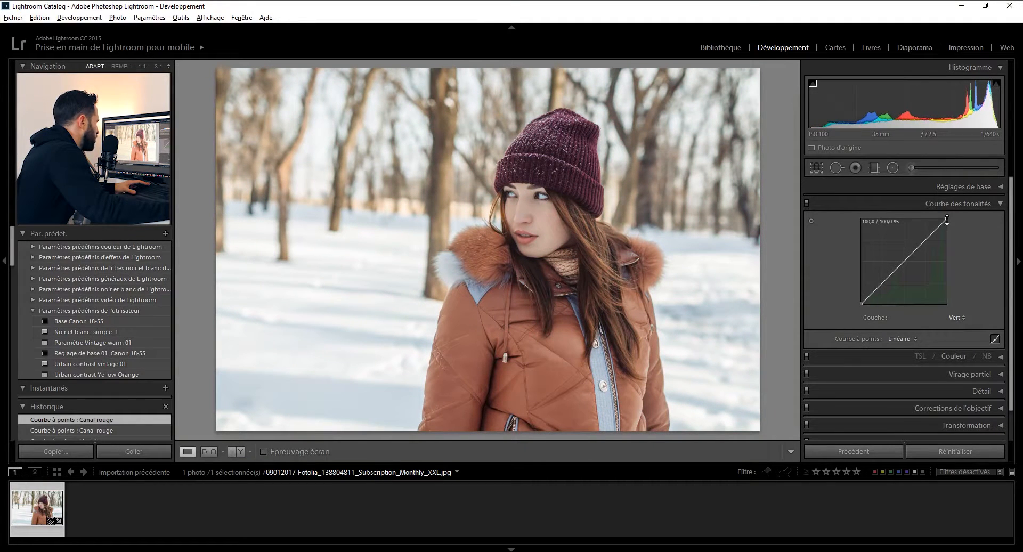
{"action": "mouse_move", "coordinate": [946, 220]}
{"action": "left_mouse_down"}
{"action": "mouse_move", "coordinate": [946, 233]}
{"action": "mouse_move", "coordinate": [946, 220]}
{"action": "left_mouse_up"}
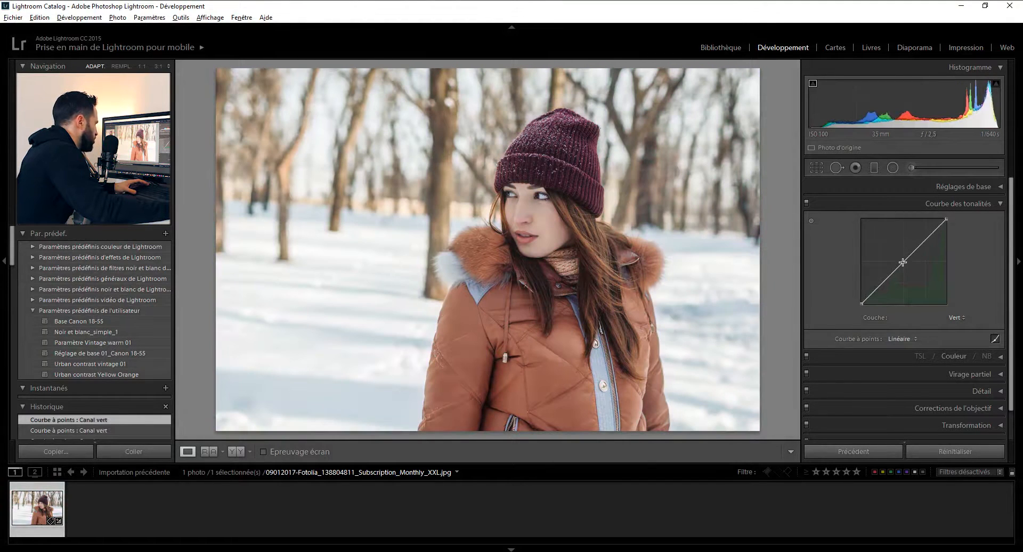
{"action": "mouse_move", "coordinate": [903, 262]}
{"action": "left_mouse_down"}
{"action": "mouse_move", "coordinate": [901, 252]}
{"action": "mouse_move", "coordinate": [905, 281]}
{"action": "mouse_move", "coordinate": [899, 271]}
{"action": "left_mouse_up"}
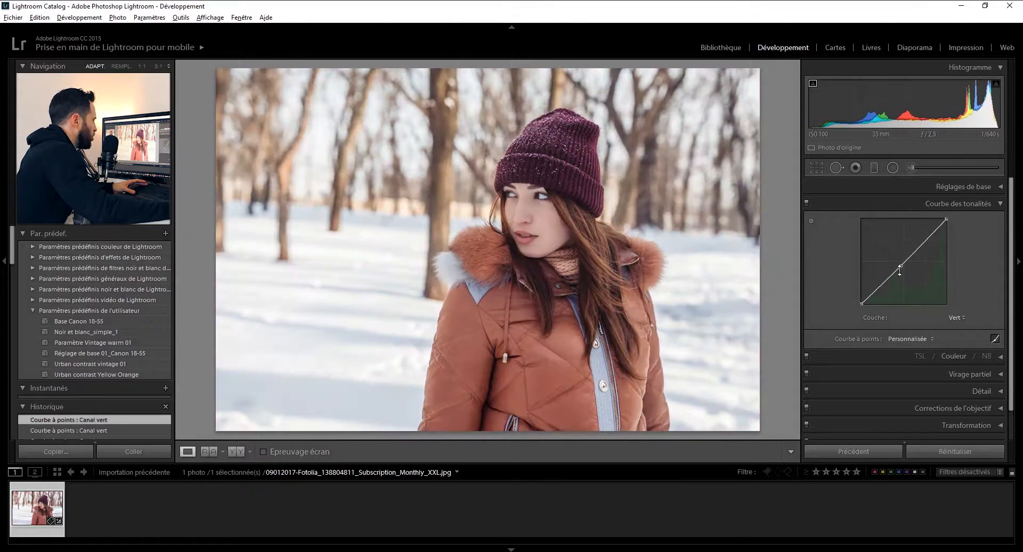
Step: Try an S-curve on the Vert channel with points in the shadows, midtones and highlights, and flatten the curve again
{"action": "left_click", "coordinate": [872, 294]}
{"action": "left_click_drag", "start_coordinate": [901, 266], "coordinate": [923, 235]}
{"action": "left_click", "coordinate": [902, 264]}
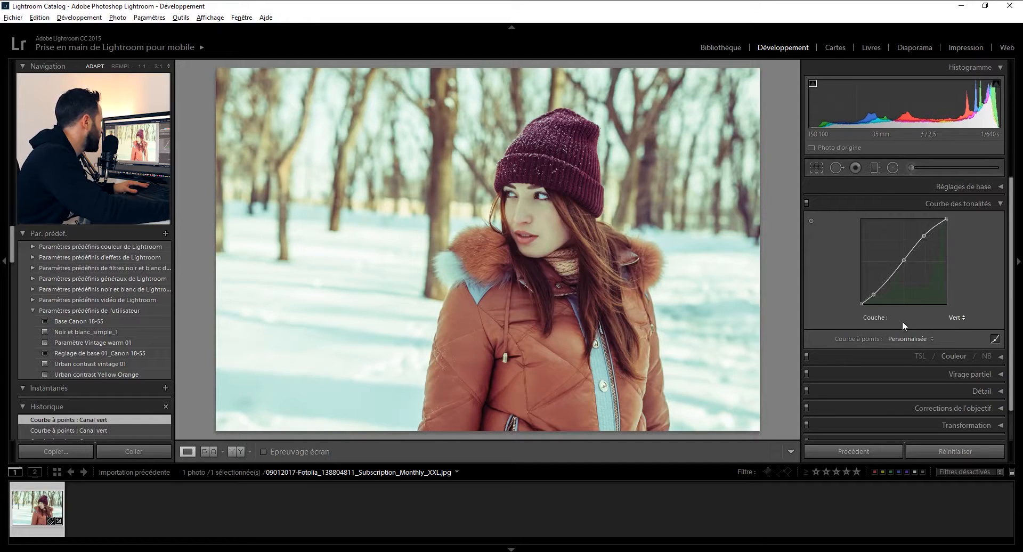
{"action": "right_click", "coordinate": [904, 261]}
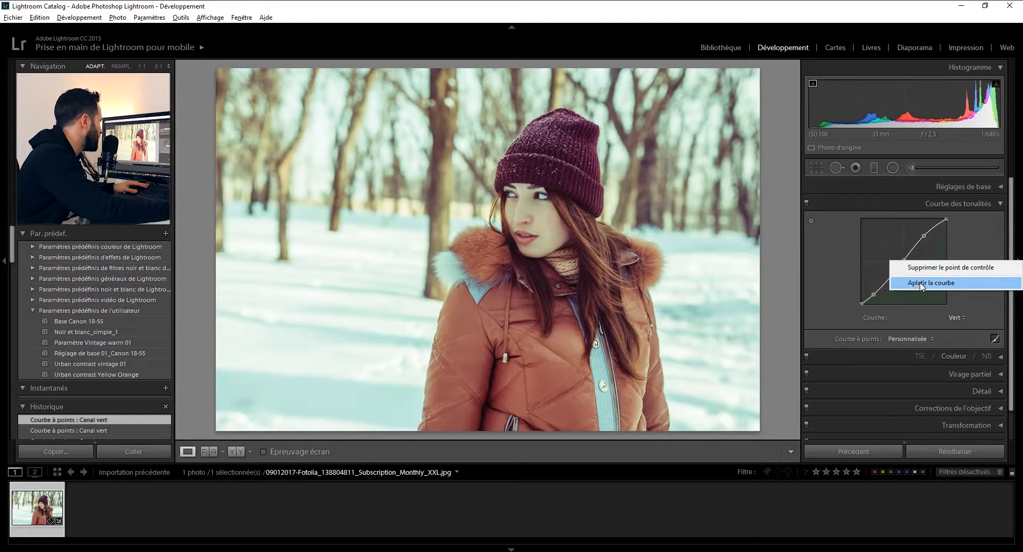
{"action": "left_click", "coordinate": [921, 282]}
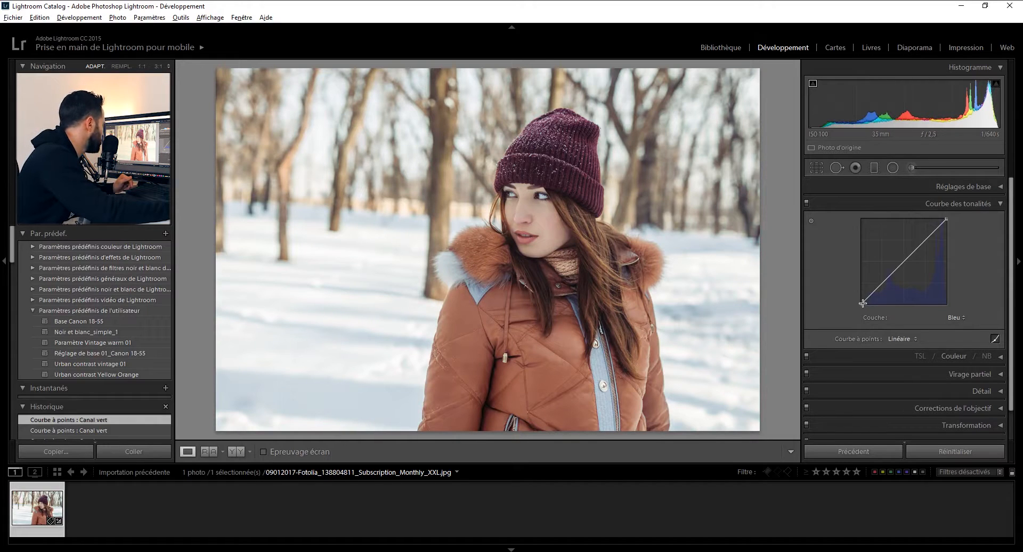
Step: On the Bleu channel, lift the curve's black point, anchor the midpoint near the centre and lower the white point
{"action": "left_click_drag", "start_coordinate": [862, 304], "coordinate": [861, 294]}
{"action": "left_click_drag", "start_coordinate": [903, 258], "coordinate": [903, 261]}
{"action": "left_click_drag", "start_coordinate": [947, 219], "coordinate": [945, 229]}
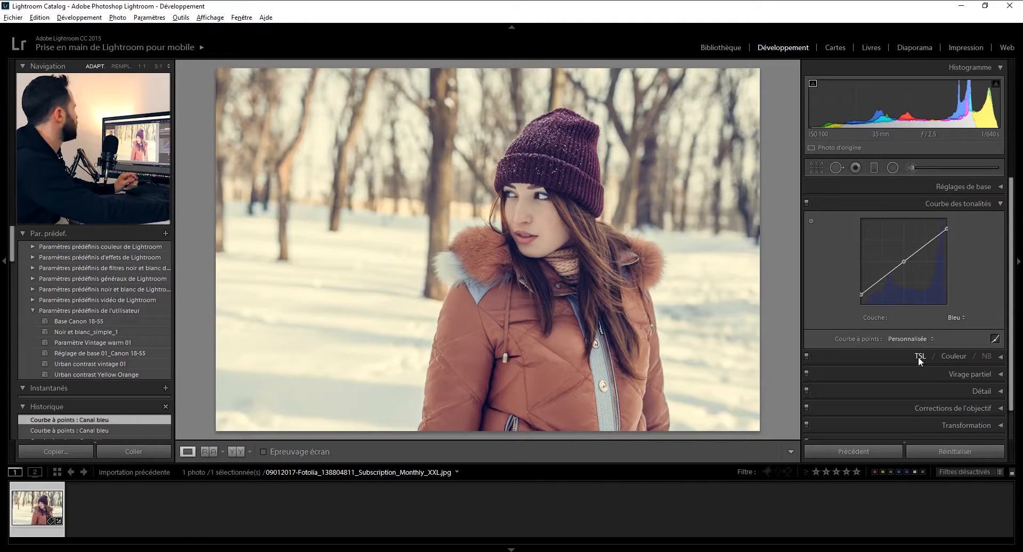
Step: Return to the parametric tone curve and set Hautes lumières to +29 and Tons clairs to -20
{"action": "left_click", "coordinate": [994, 339]}
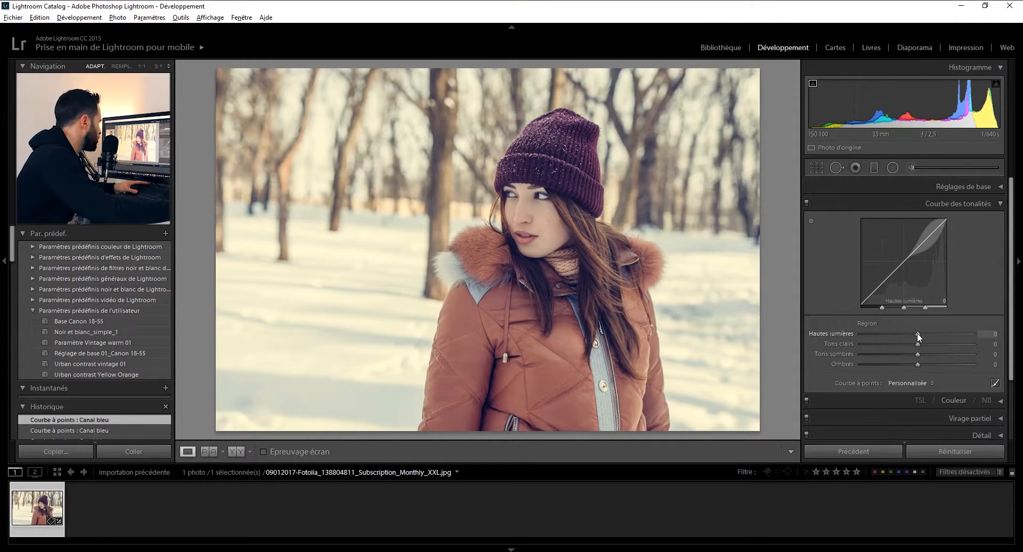
{"action": "left_click_drag", "start_coordinate": [916, 332], "coordinate": [933, 337]}
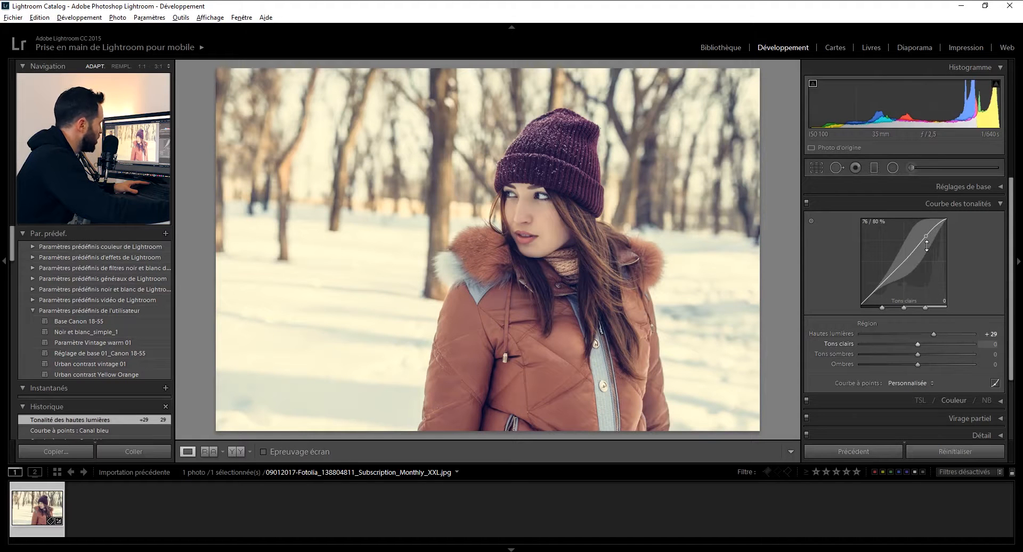
{"action": "left_click_drag", "start_coordinate": [927, 235], "coordinate": [926, 236]}
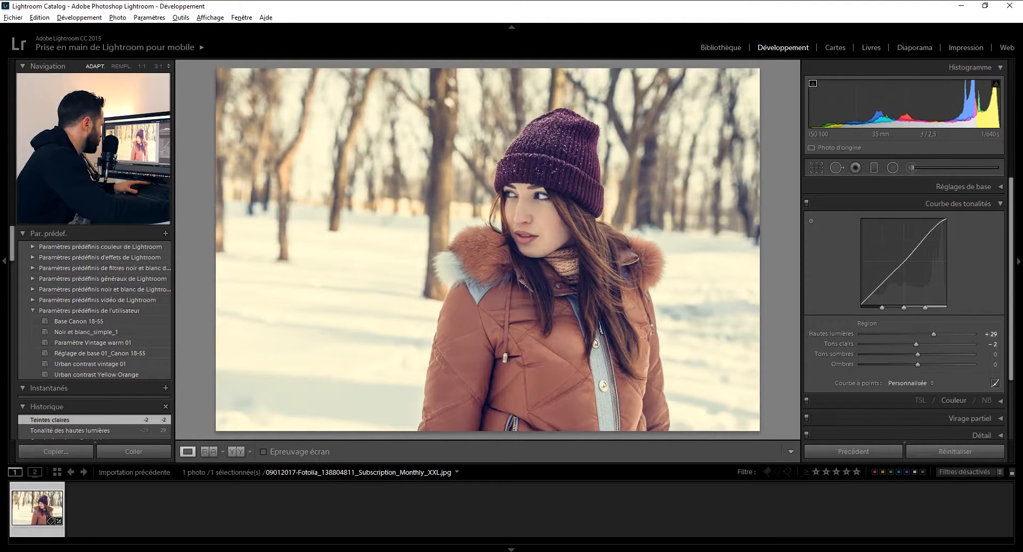
{"action": "mouse_move", "coordinate": [915, 344]}
{"action": "left_mouse_down"}
{"action": "mouse_move", "coordinate": [931, 344]}
{"action": "mouse_move", "coordinate": [858, 347]}
{"action": "mouse_move", "coordinate": [917, 357]}
{"action": "mouse_move", "coordinate": [902, 351]}
{"action": "left_mouse_up"}
{"action": "left_click", "coordinate": [993, 345]}
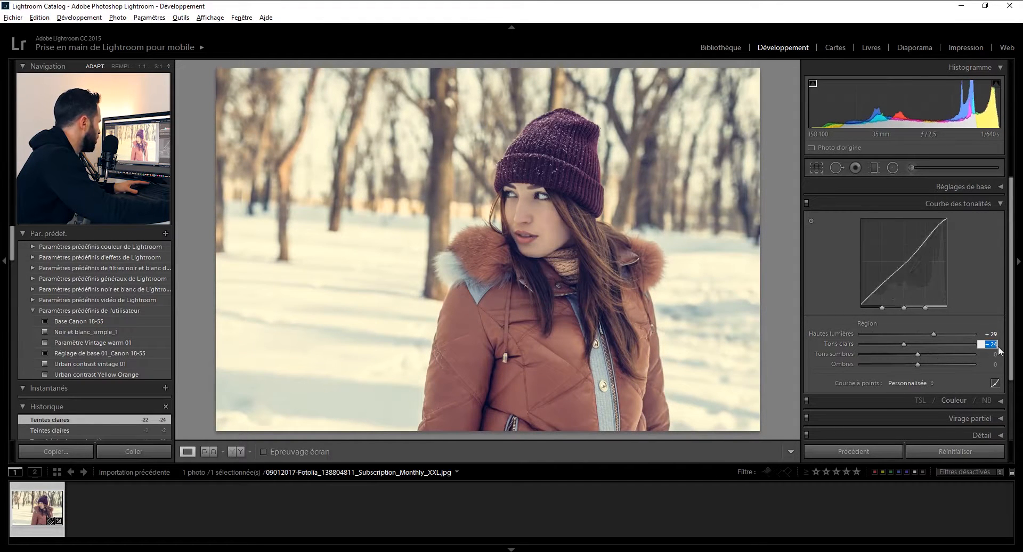
{"action": "type", "text": "-20"}
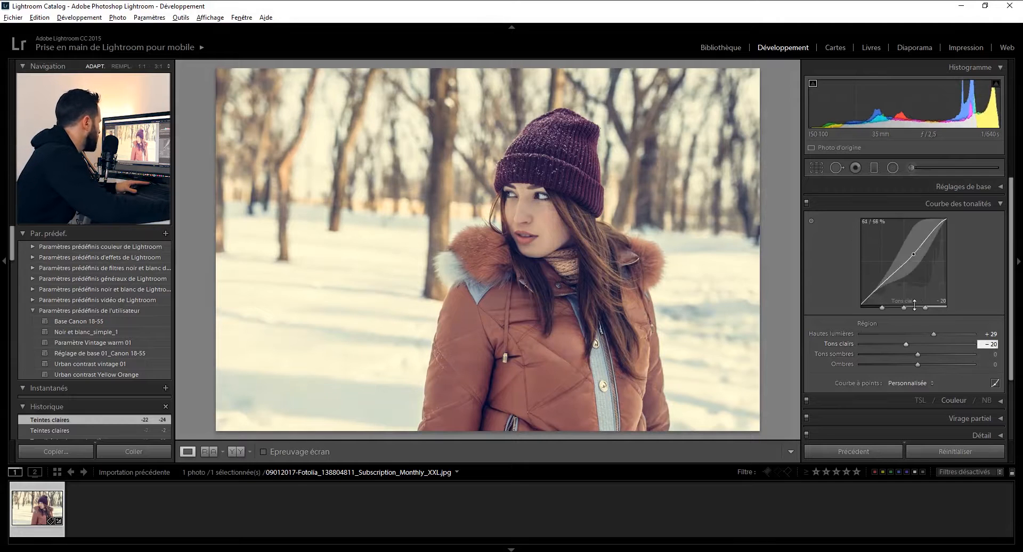
Step: Set Tons sombres to -10 and return Hautes lumières and Ombres to 0
{"action": "mouse_move", "coordinate": [916, 353]}
{"action": "left_mouse_down"}
{"action": "mouse_move", "coordinate": [986, 359]}
{"action": "mouse_move", "coordinate": [871, 361]}
{"action": "mouse_move", "coordinate": [932, 364]}
{"action": "mouse_move", "coordinate": [910, 363]}
{"action": "left_mouse_up"}
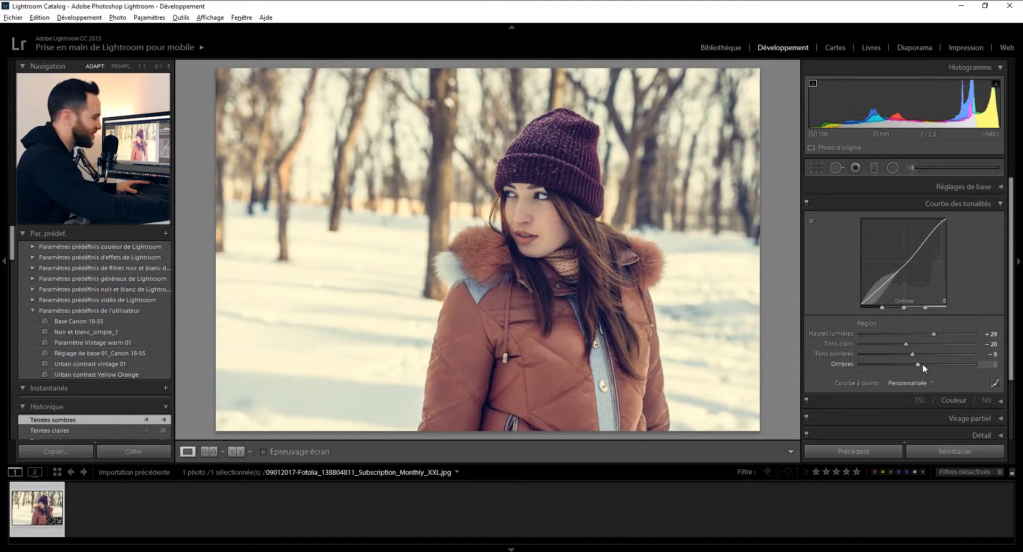
{"action": "left_click", "coordinate": [994, 353]}
{"action": "type", "text": "-10"}
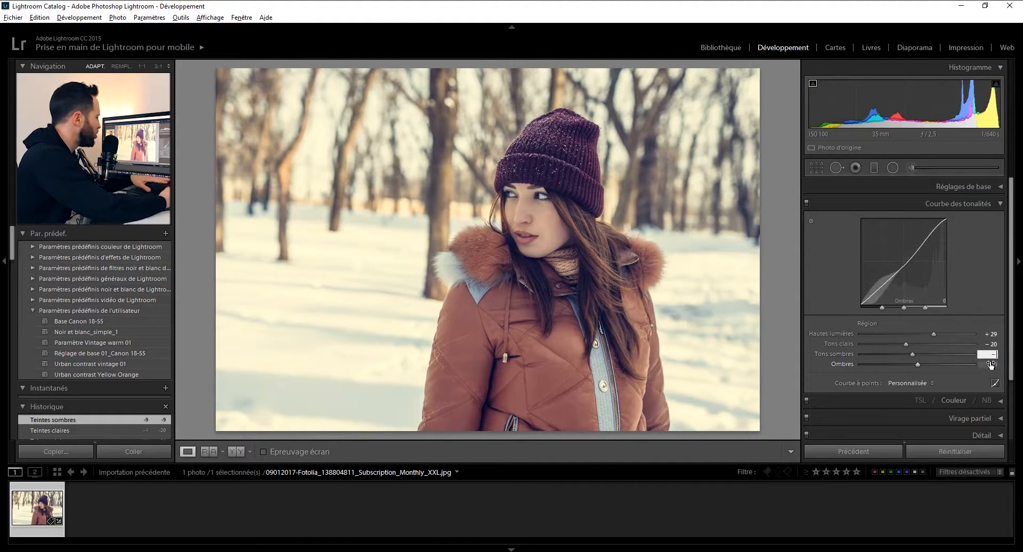
{"action": "mouse_move", "coordinate": [919, 363]}
{"action": "left_mouse_down"}
{"action": "mouse_move", "coordinate": [994, 371]}
{"action": "mouse_move", "coordinate": [869, 370]}
{"action": "mouse_move", "coordinate": [945, 380]}
{"action": "mouse_move", "coordinate": [916, 375]}
{"action": "left_mouse_up"}
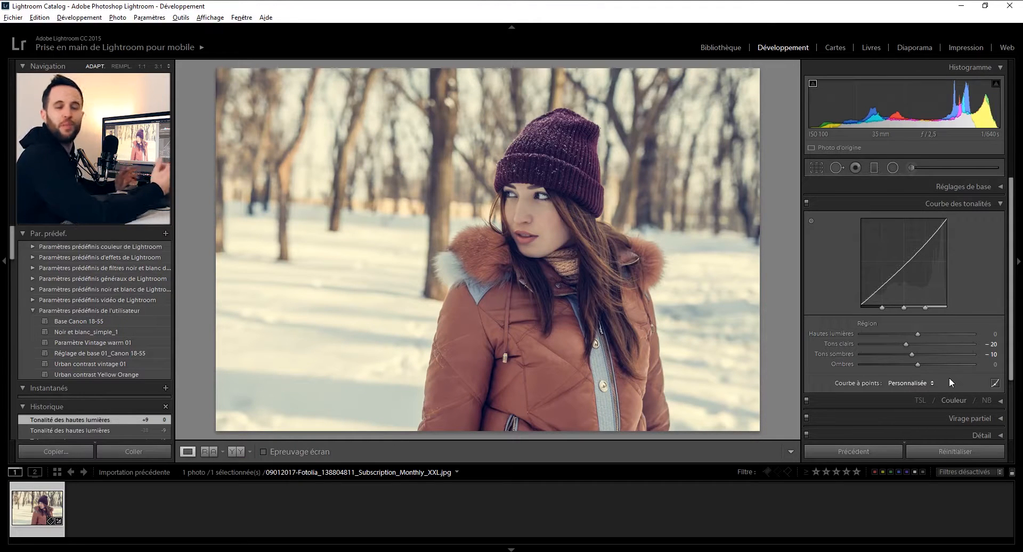
Step: Apply the Linéaire point curve preset, followed by the Contraste moyen preset
{"action": "left_click", "coordinate": [913, 383]}
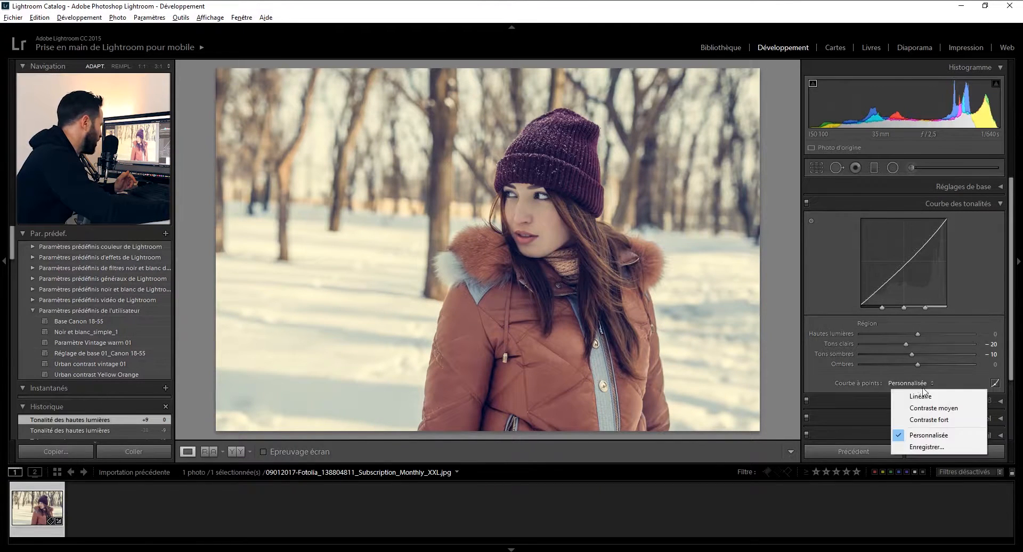
{"action": "left_click", "coordinate": [935, 397]}
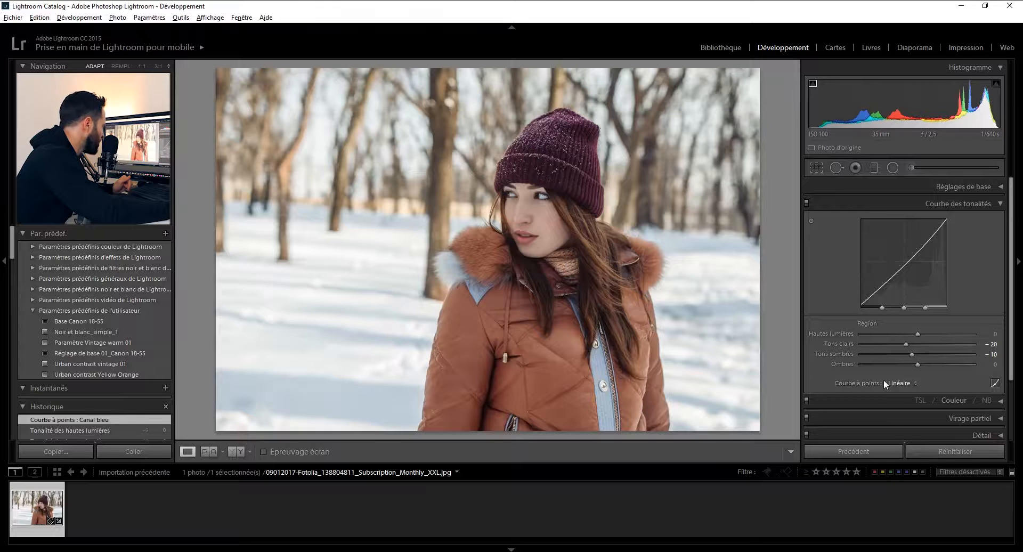
{"action": "left_click", "coordinate": [900, 381]}
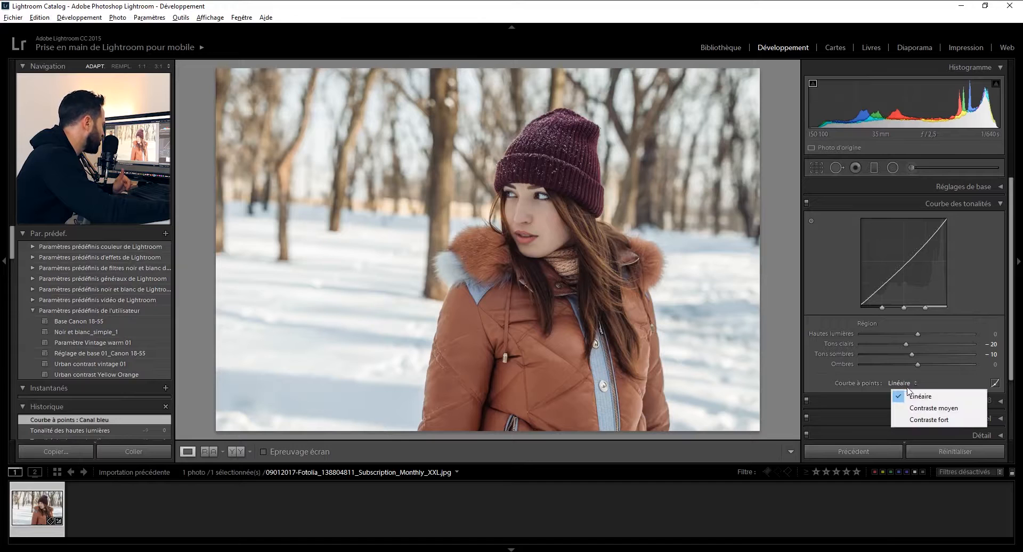
{"action": "left_click", "coordinate": [924, 409]}
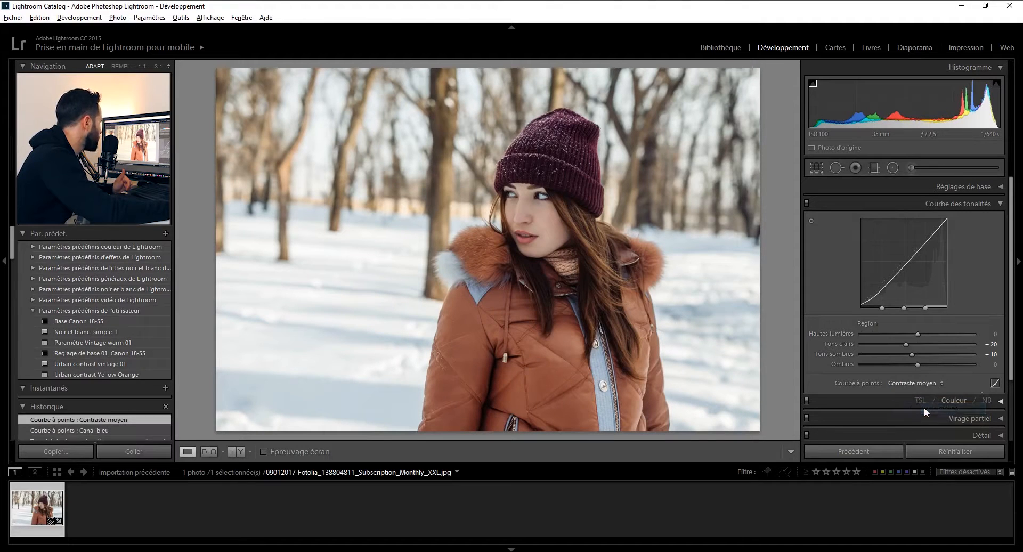
Step: On the editable RVB point curve, delete the quarter-tone control point and reposition the remaining shadow point to deepen the dark tones
{"action": "left_click", "coordinate": [994, 383]}
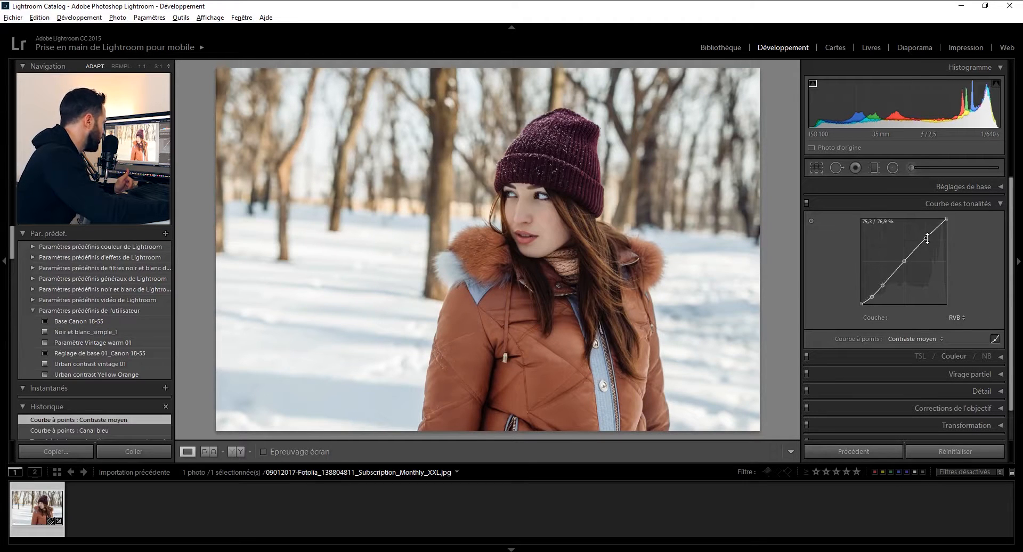
{"action": "left_click", "coordinate": [872, 296]}
{"action": "right_click", "coordinate": [884, 288]}
{"action": "left_click", "coordinate": [912, 296]}
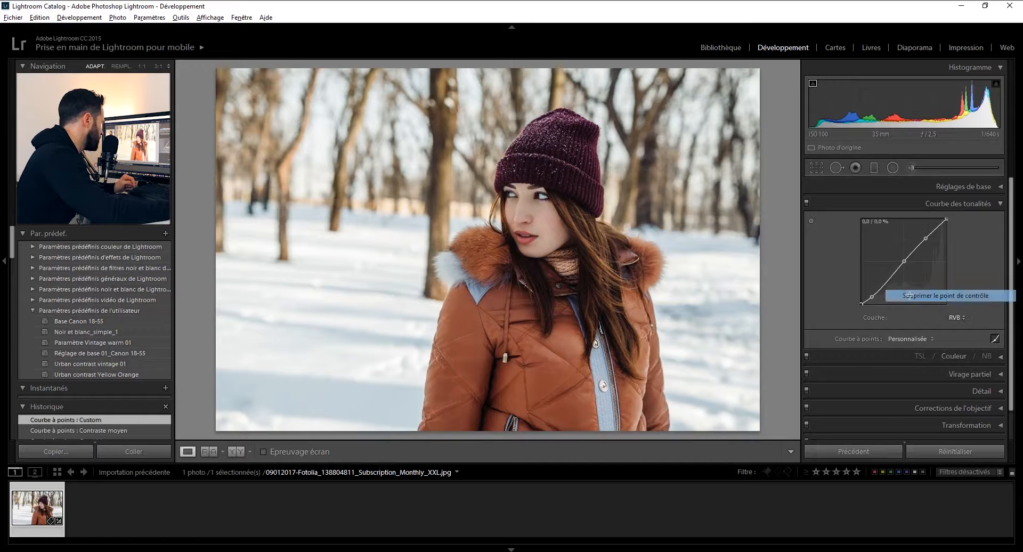
{"action": "left_click_drag", "start_coordinate": [873, 296], "coordinate": [878, 303]}
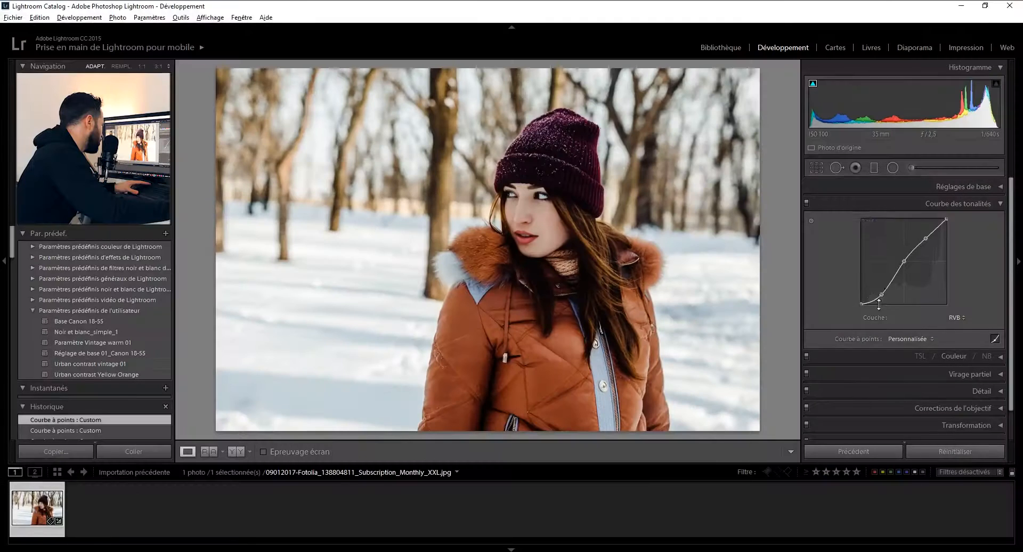
{"action": "left_click_drag", "start_coordinate": [874, 303], "coordinate": [881, 292]}
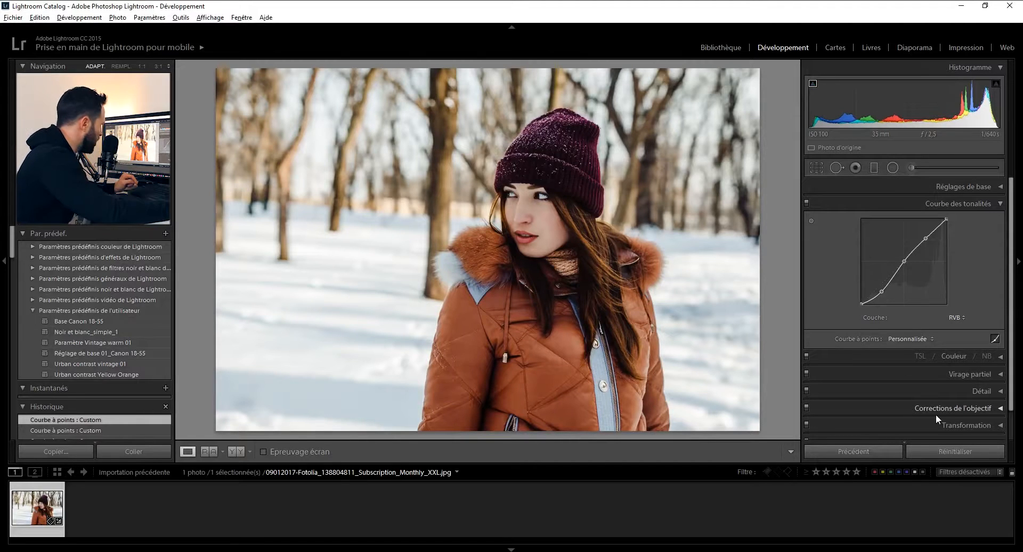
Step: Compare the Contraste fort and Contraste moyen point curve presets, finishing on Contraste fort
{"action": "left_click", "coordinate": [906, 340]}
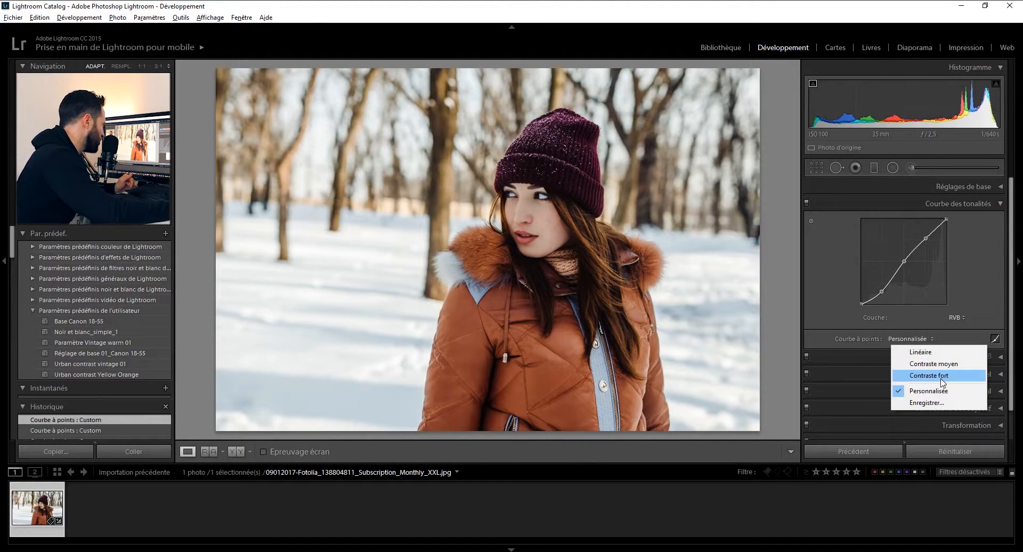
{"action": "left_click", "coordinate": [941, 377]}
{"action": "left_click", "coordinate": [907, 338]}
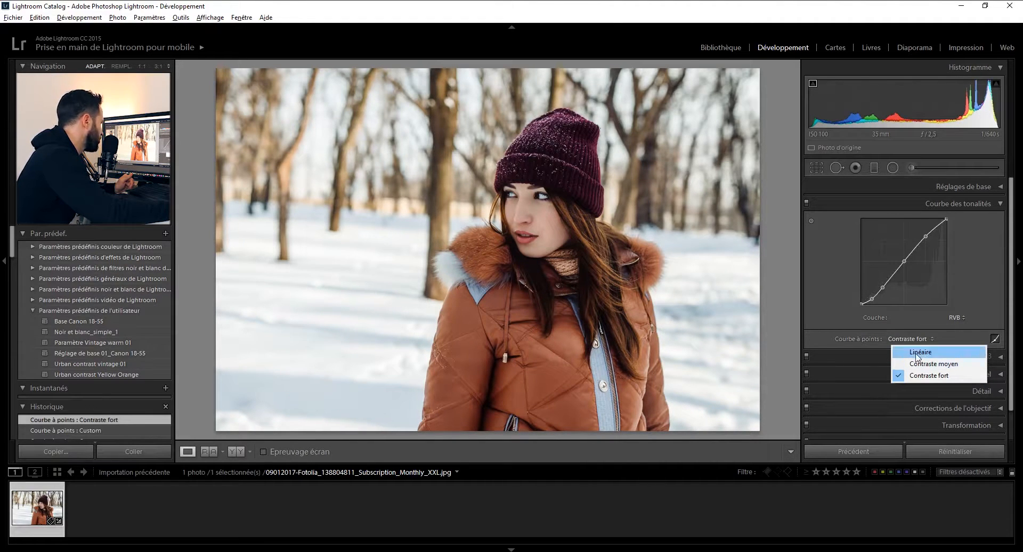
{"action": "left_click", "coordinate": [922, 365]}
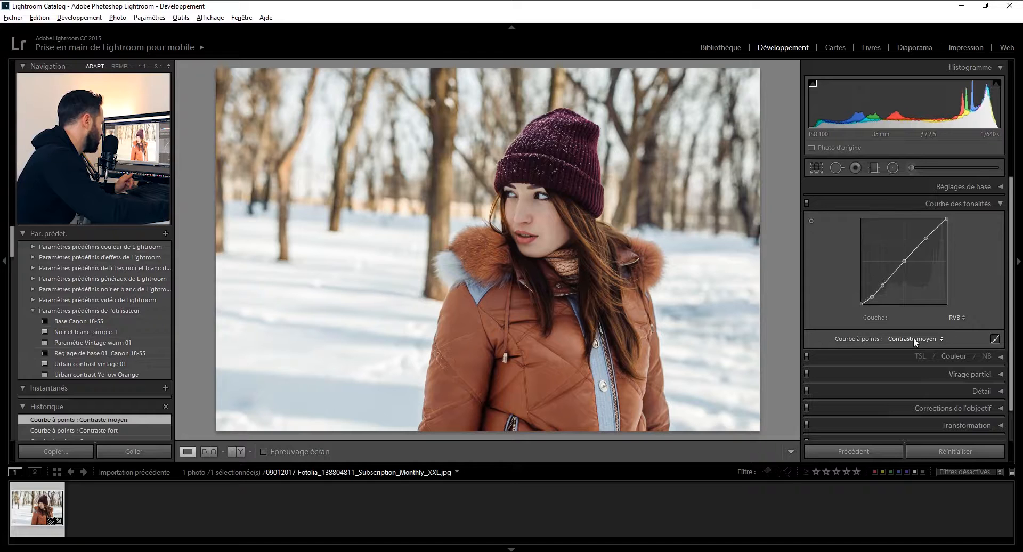
{"action": "left_click", "coordinate": [914, 338]}
{"action": "left_click", "coordinate": [933, 377]}
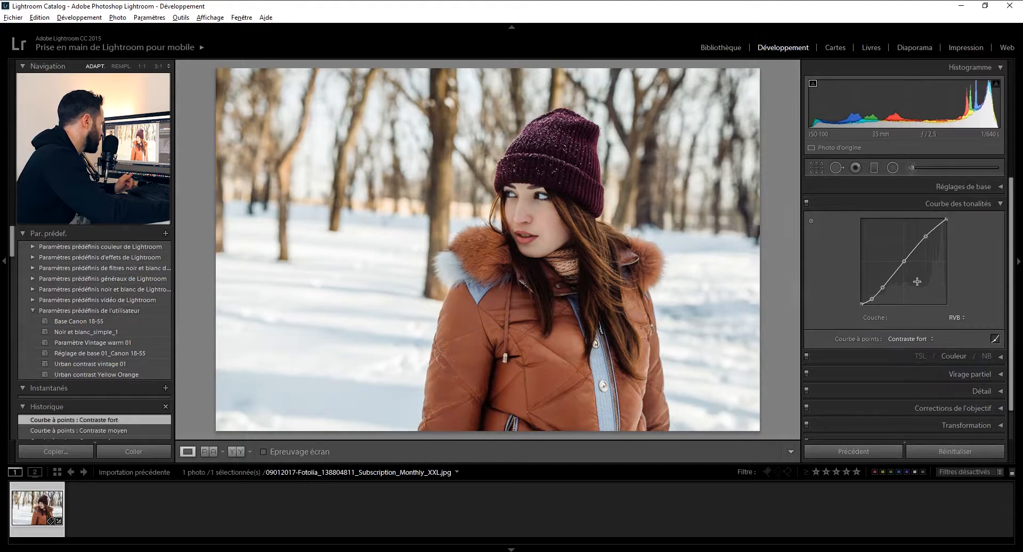
Step: Reset the point curve to Linéaire and shape an RVB S-curve with a lifted black point, anchored midpoint, raised highlights and lowered shadows
{"action": "left_click", "coordinate": [927, 339]}
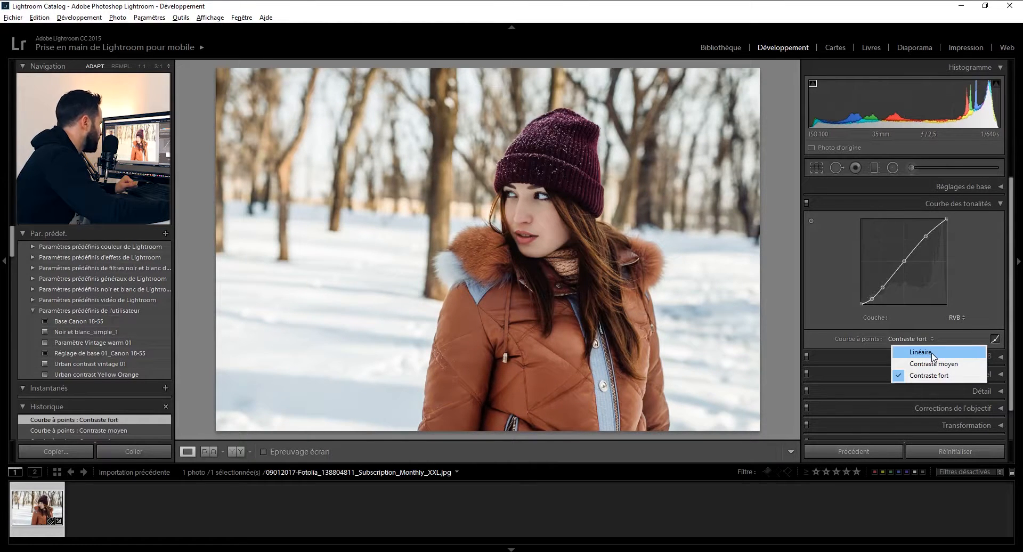
{"action": "left_click", "coordinate": [932, 352]}
{"action": "left_click", "coordinate": [914, 339]}
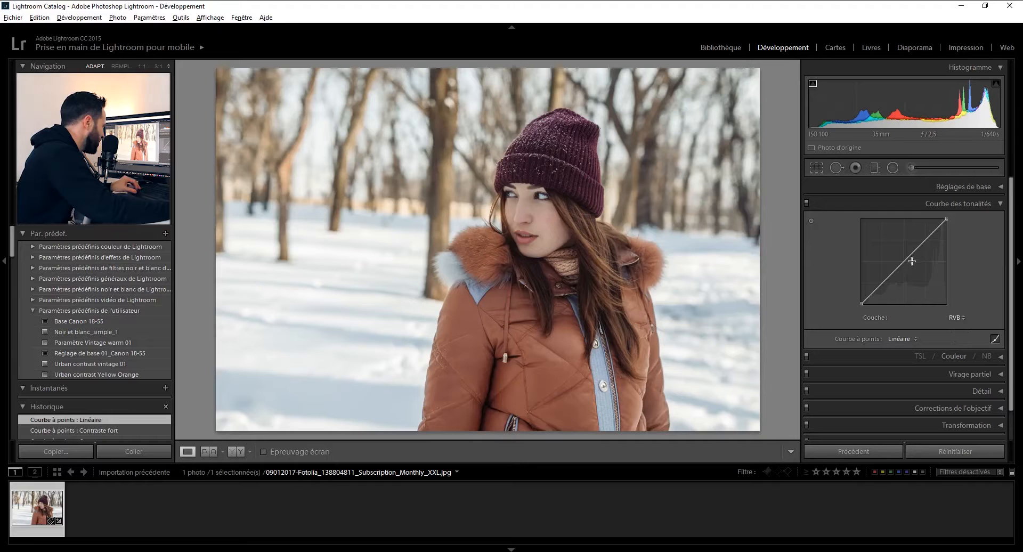
{"action": "left_click_drag", "start_coordinate": [861, 304], "coordinate": [861, 296]}
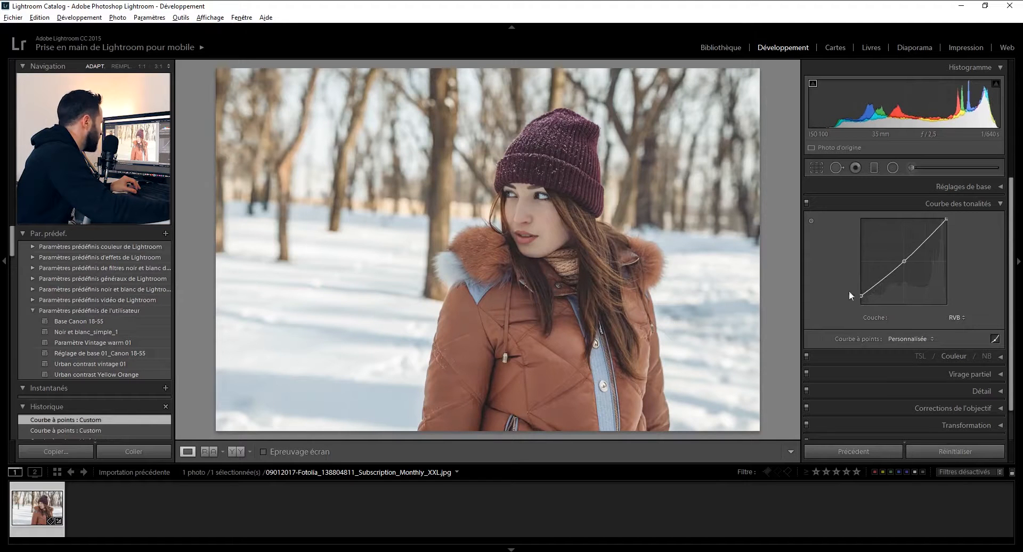
{"action": "left_click_drag", "start_coordinate": [930, 239], "coordinate": [925, 235]}
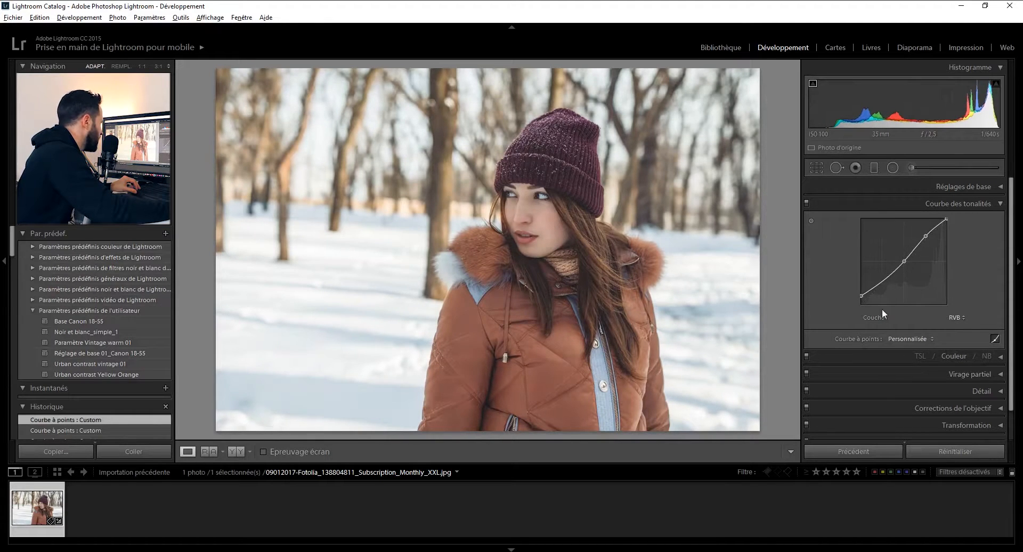
{"action": "left_click_drag", "start_coordinate": [883, 280], "coordinate": [882, 284]}
Step: Anchor the midpoint and slightly lift the black point on the Rouge and Vert channel curves
{"action": "left_click", "coordinate": [956, 317]}
{"action": "left_click", "coordinate": [935, 339]}
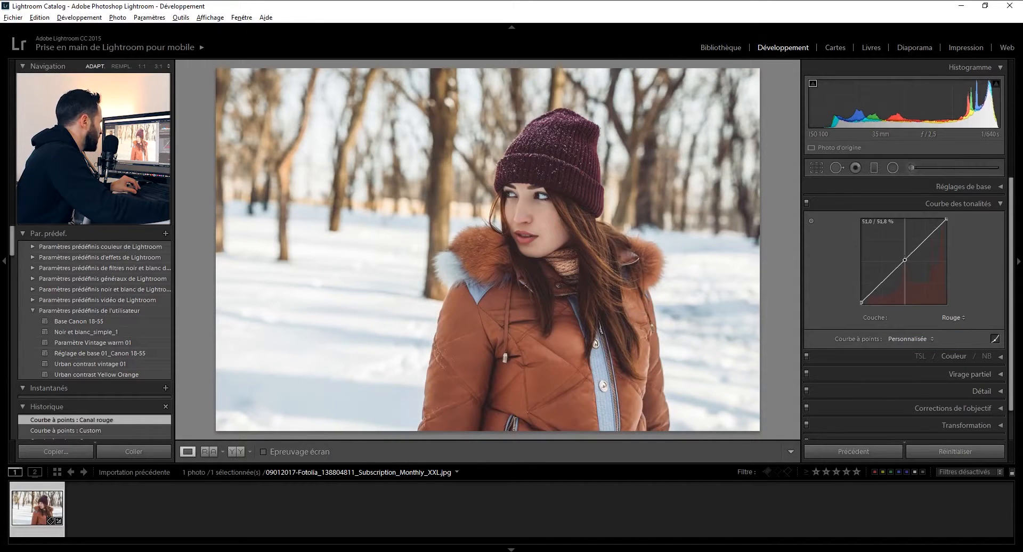
{"action": "left_click", "coordinate": [952, 318]}
{"action": "left_click", "coordinate": [929, 351]}
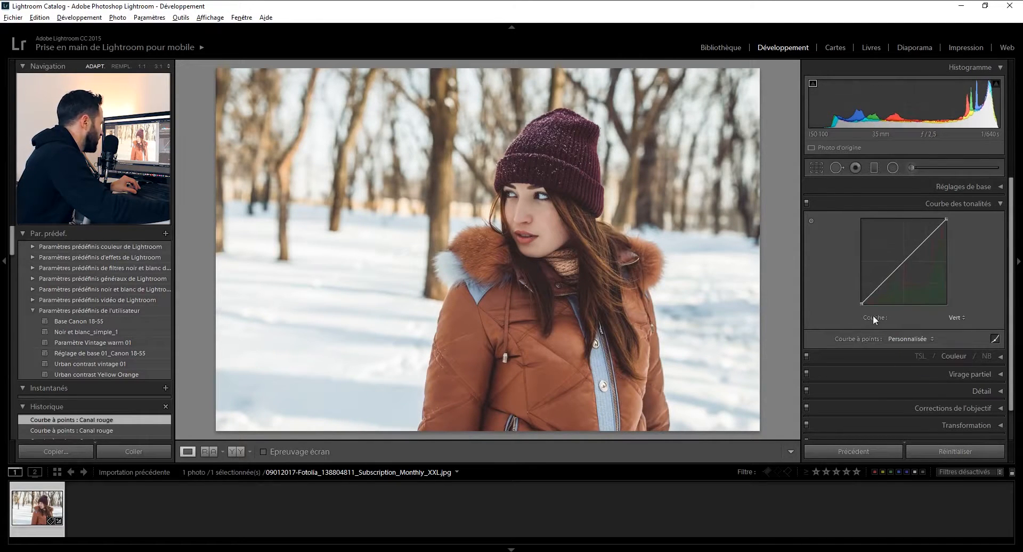
Step: On the Bleu channel, anchor the midpoint, lift the black point and lower the white point to about 92.9 %
{"action": "left_click", "coordinate": [957, 317]}
{"action": "left_click", "coordinate": [929, 364]}
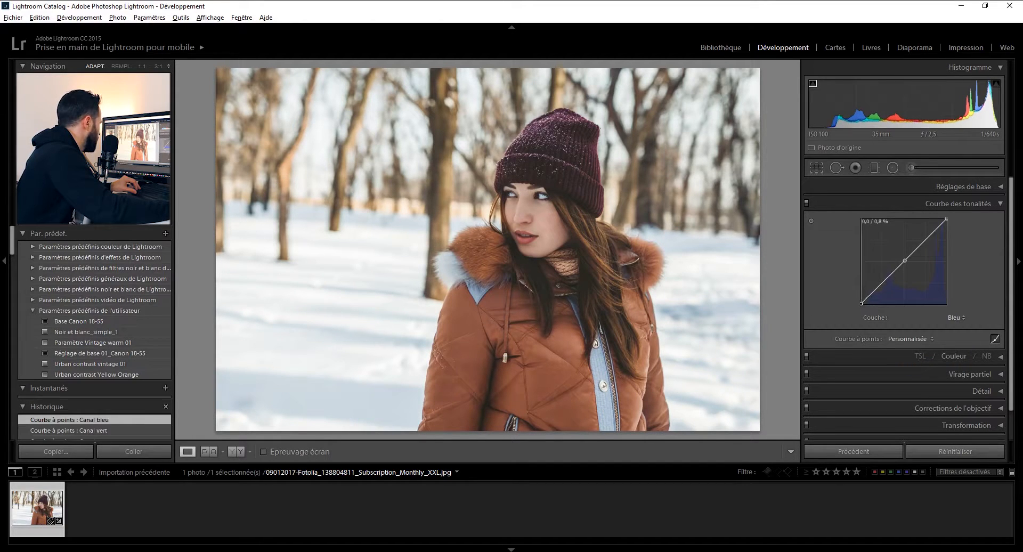
{"action": "left_click_drag", "start_coordinate": [861, 301], "coordinate": [861, 296]}
{"action": "left_click_drag", "start_coordinate": [946, 219], "coordinate": [946, 224]}
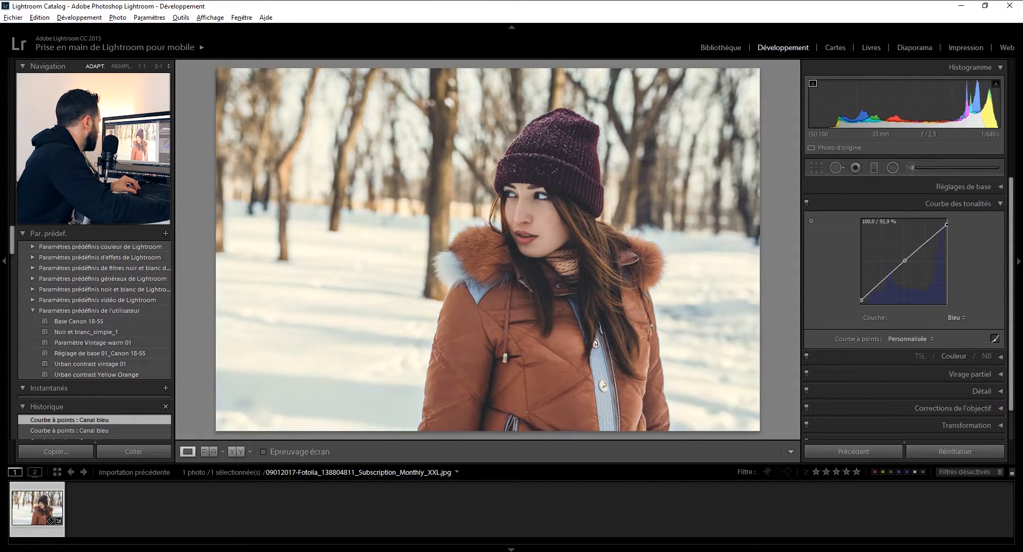
{"action": "left_click", "coordinate": [924, 339]}
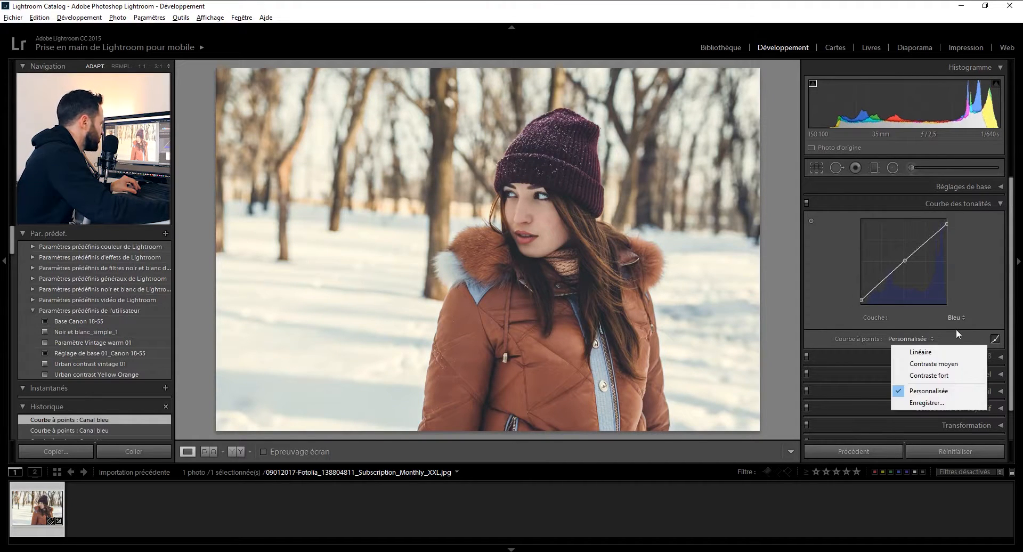
Step: In the parametric tone curve, set Hautes lumières to +10, Tons clairs to -10 and Ombres to +10
{"action": "left_click", "coordinate": [994, 339]}
{"action": "left_click_drag", "start_coordinate": [917, 334], "coordinate": [942, 363]}
{"action": "left_click", "coordinate": [992, 334]}
{"action": "type", "text": "10"}
{"action": "key", "text": "Return"}
{"action": "left_click", "coordinate": [990, 343]}
{"action": "left_click", "coordinate": [983, 365]}
{"action": "type", "text": "10"}
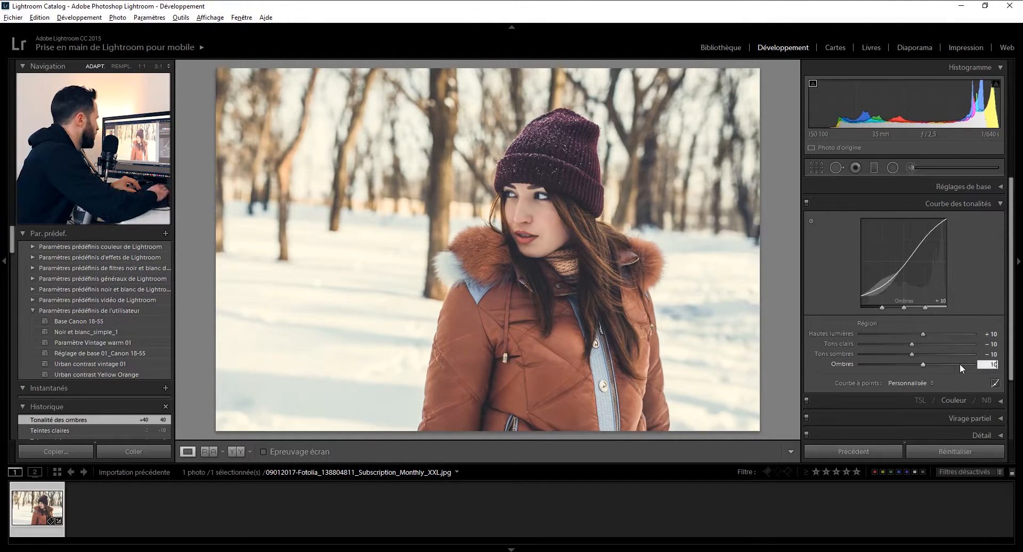
Step: Return to the point curve and pull the Rouge channel's white point slightly inward
{"action": "left_click", "coordinate": [994, 382]}
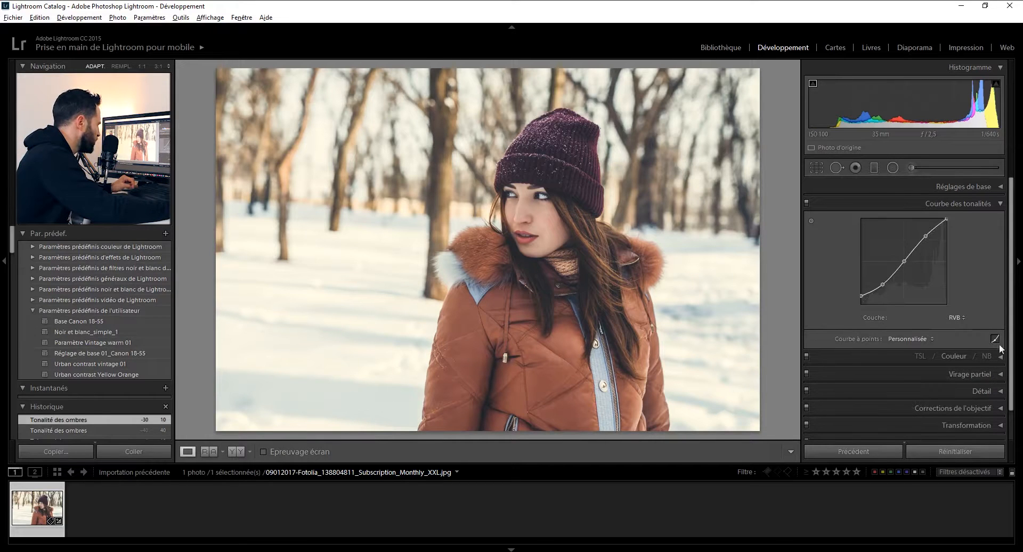
{"action": "left_click", "coordinate": [956, 318]}
{"action": "left_click", "coordinate": [943, 338]}
{"action": "left_click_drag", "start_coordinate": [946, 223], "coordinate": [944, 220]}
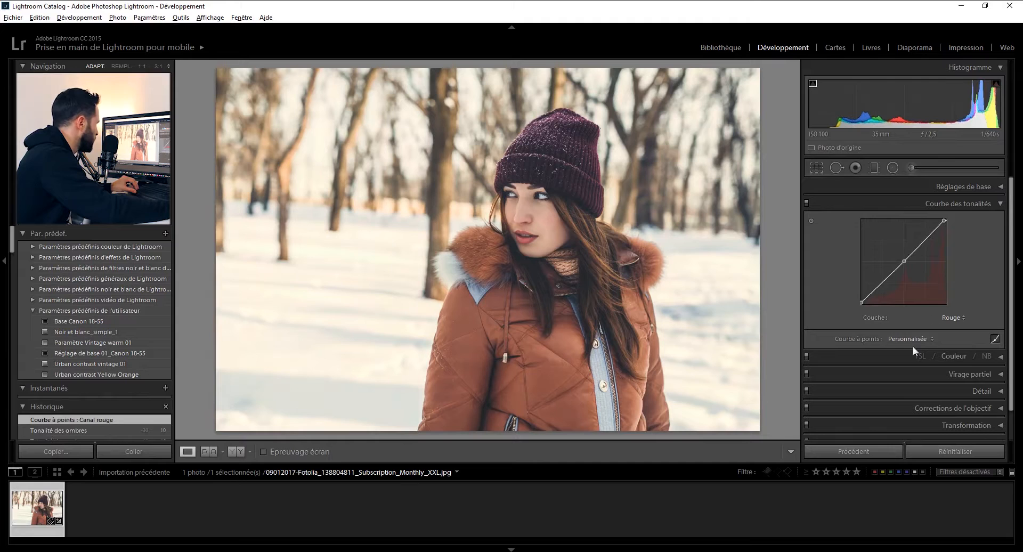
{"action": "left_click", "coordinate": [925, 341]}
Step: On the Vert channel, shift the black point inward along the input axis, keeping its output at about 3.5 %
{"action": "left_click", "coordinate": [953, 318]}
{"action": "left_click", "coordinate": [946, 347]}
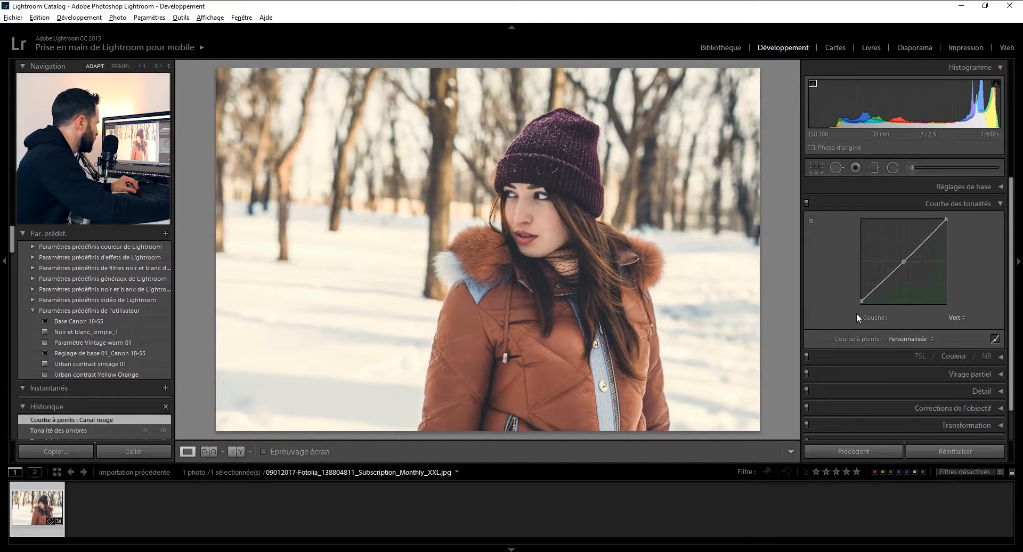
{"action": "left_click_drag", "start_coordinate": [864, 300], "coordinate": [866, 301]}
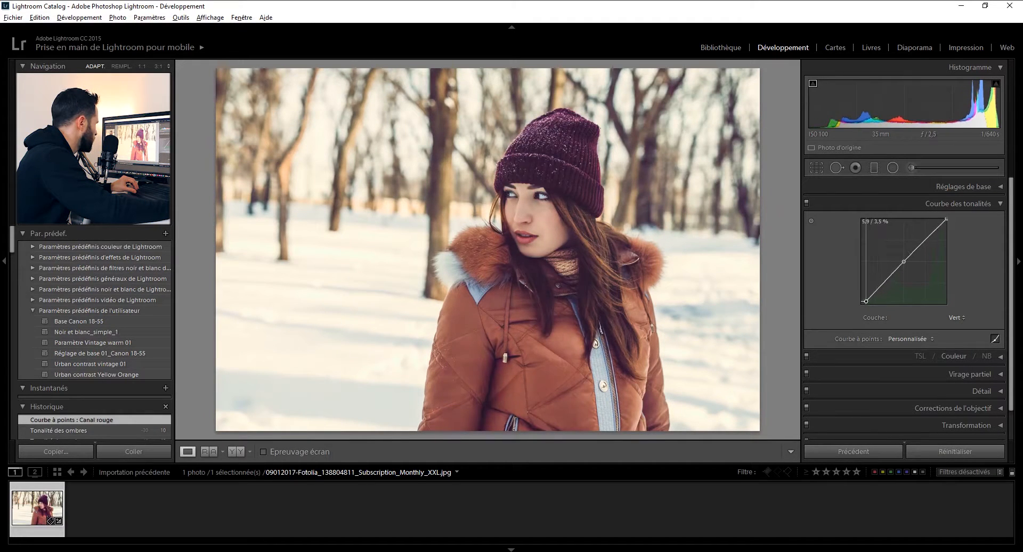
{"action": "left_click", "coordinate": [985, 204]}
{"action": "left_click", "coordinate": [985, 204]}
Step: On the Bleu channel, lift the black point slightly more to tint the shadows
{"action": "left_click", "coordinate": [956, 317]}
{"action": "left_click", "coordinate": [950, 367]}
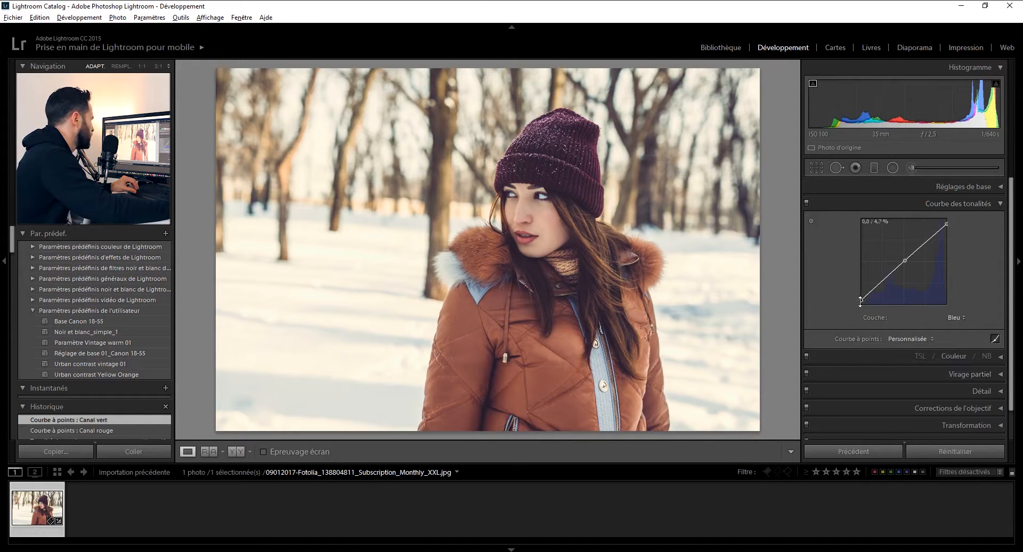
{"action": "left_click_drag", "start_coordinate": [861, 300], "coordinate": [861, 299]}
{"action": "left_click", "coordinate": [996, 204]}
{"action": "left_click", "coordinate": [956, 203]}
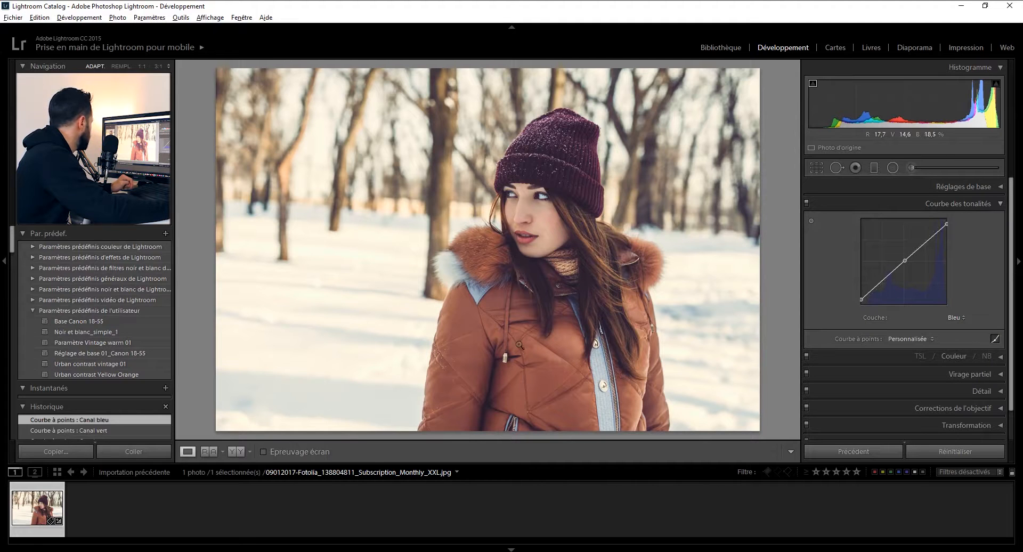
Step: Compare the portrait before and after the edits, cycling through the comparison layouts and ending on the full side-by-side view
{"action": "left_click", "coordinate": [236, 451]}
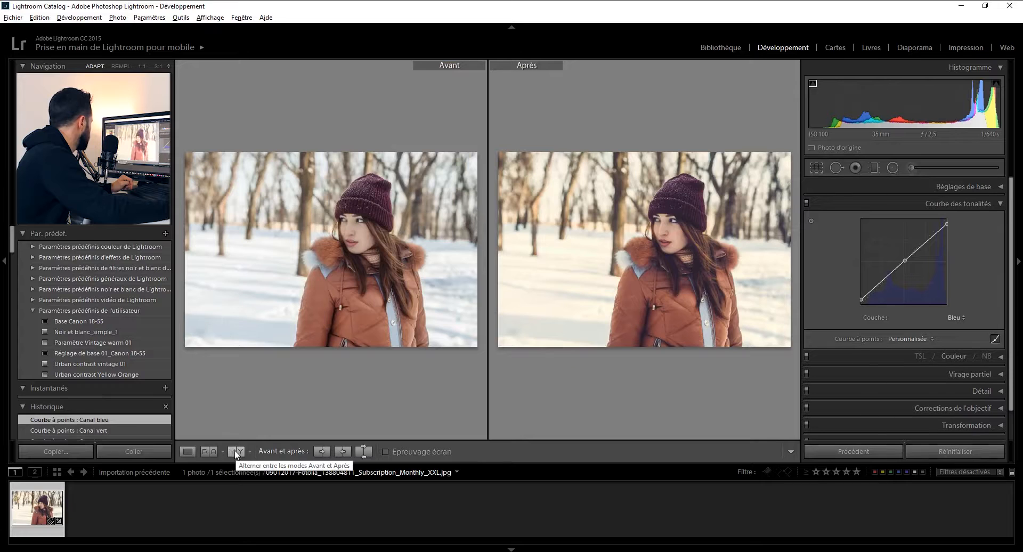
{"action": "left_click", "coordinate": [236, 452]}
{"action": "left_click", "coordinate": [237, 451]}
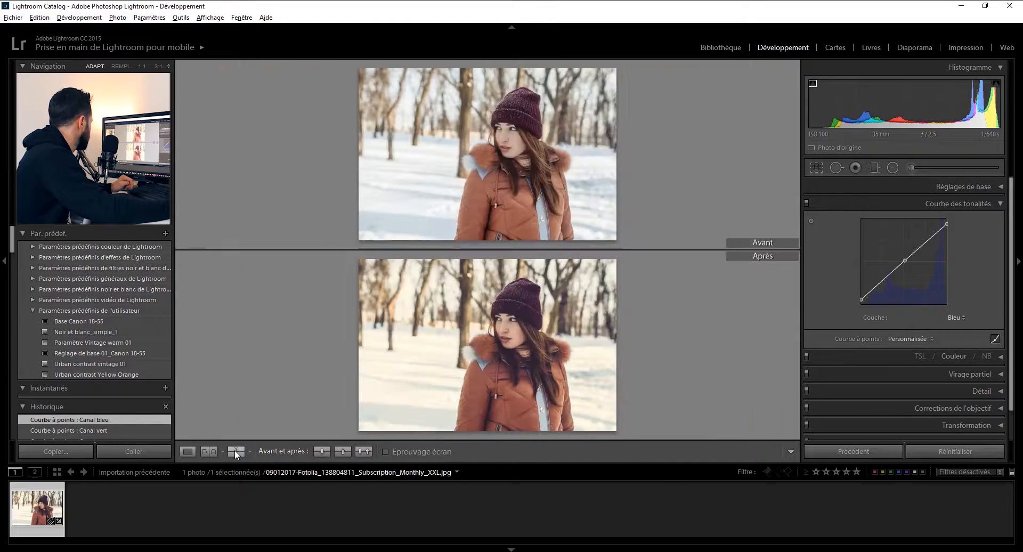
{"action": "left_click", "coordinate": [235, 452]}
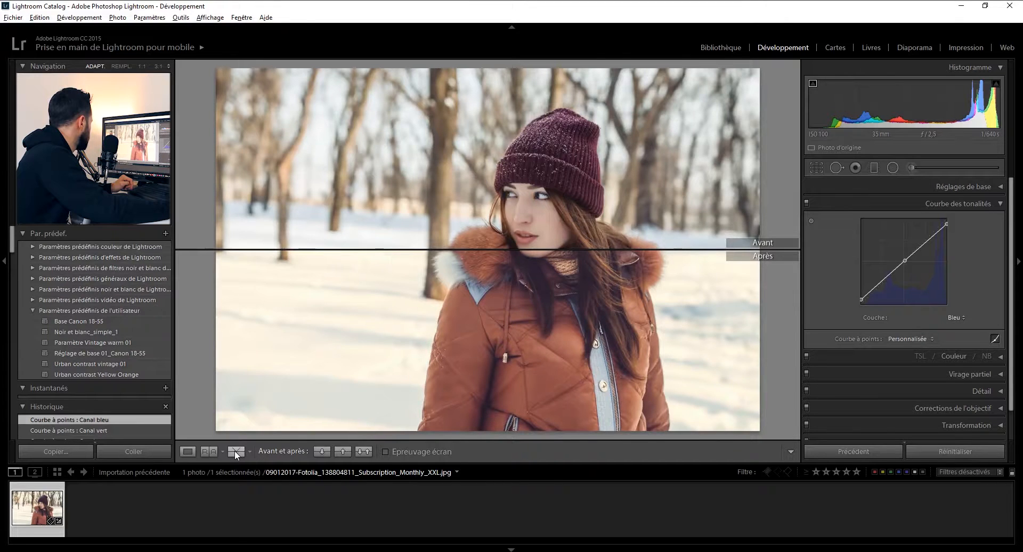
{"action": "left_click", "coordinate": [236, 451]}
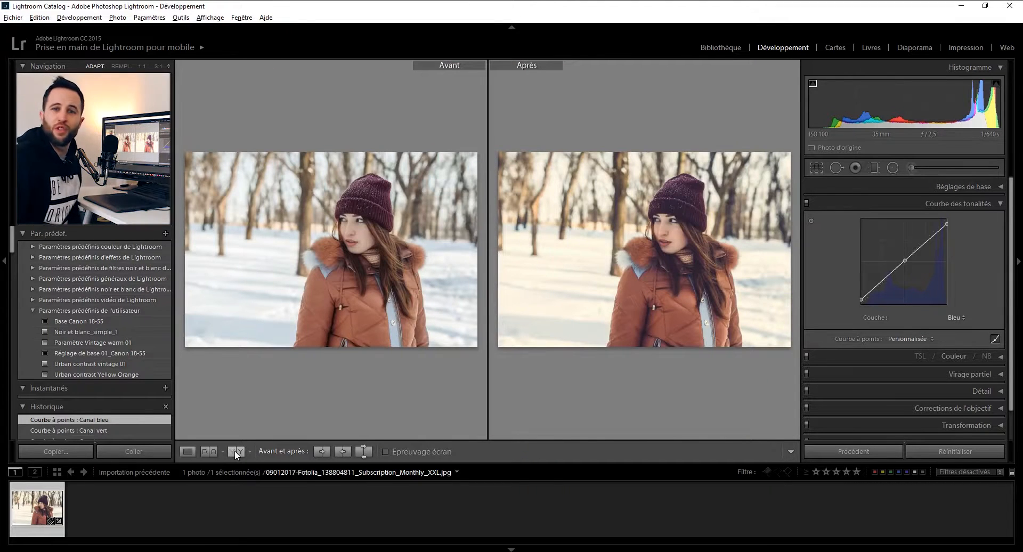